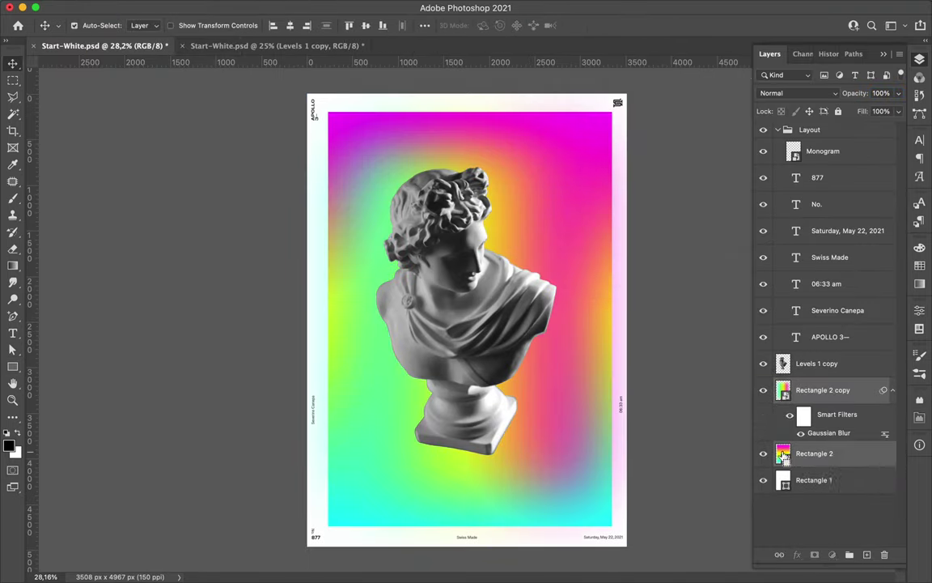
Rasterize the blurred Rectangle 2 copy layer and set the title font to Elfreth.
{"action": "right_click", "coordinate": [850, 391]}
{"action": "left_click", "coordinate": [750, 567]}
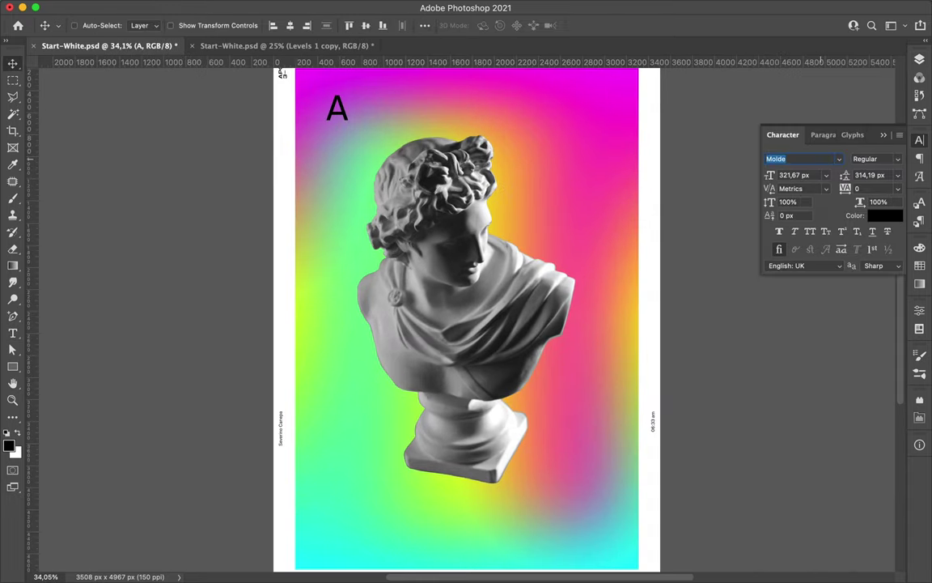
{"action": "left_click", "coordinate": [686, 257]}
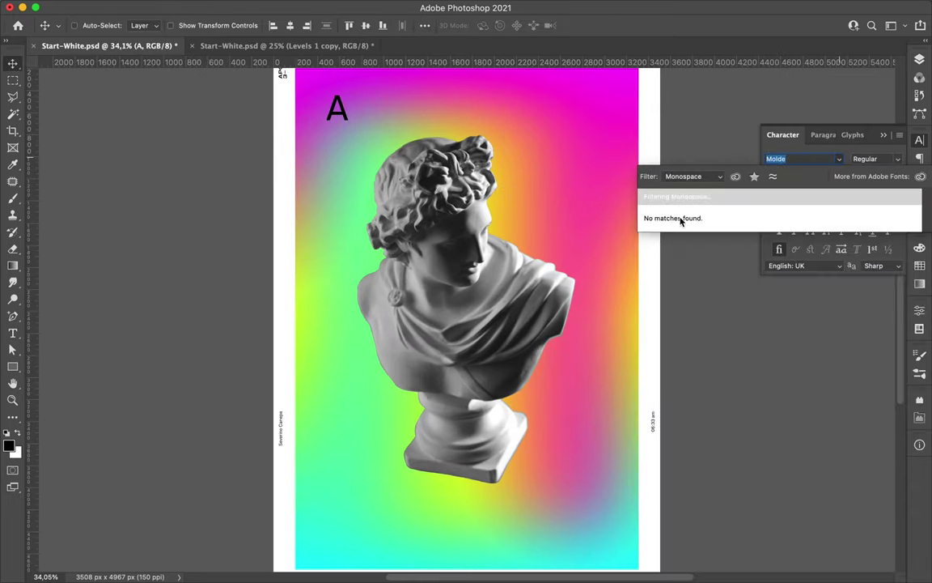
{"action": "scroll", "coordinate": [720, 178], "scroll_direction": "up", "scroll_amount": 3}
{"action": "scroll", "coordinate": [721, 177], "scroll_direction": "up", "scroll_amount": 3}
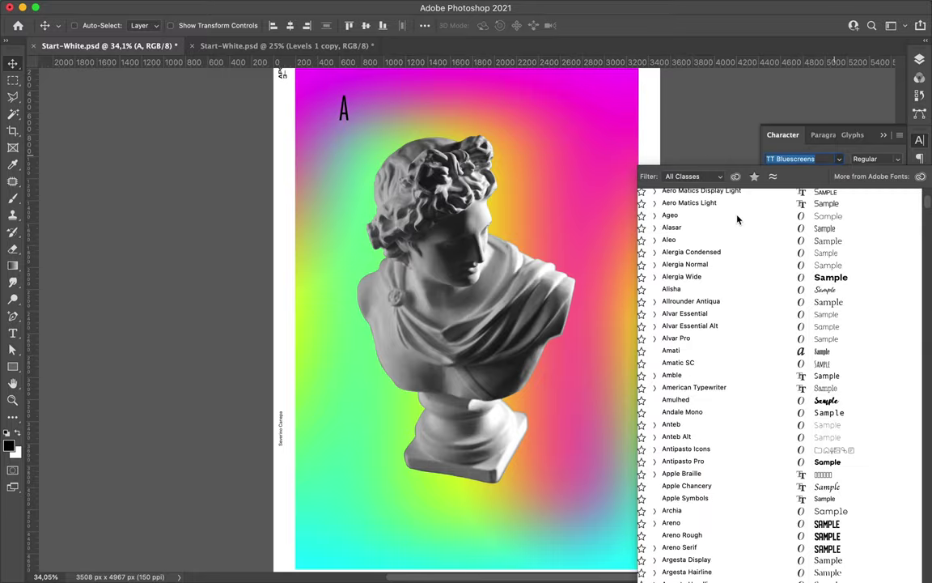
{"action": "scroll", "coordinate": [771, 374], "scroll_direction": "down", "scroll_amount": 5}
{"action": "scroll", "coordinate": [801, 340], "scroll_direction": "down", "scroll_amount": 5}
{"action": "scroll", "coordinate": [834, 453], "scroll_direction": "down", "scroll_amount": 5}
{"action": "scroll", "coordinate": [840, 451], "scroll_direction": "down", "scroll_amount": 5}
{"action": "scroll", "coordinate": [838, 449], "scroll_direction": "down", "scroll_amount": 5}
{"action": "scroll", "coordinate": [834, 445], "scroll_direction": "down", "scroll_amount": 5}
{"action": "scroll", "coordinate": [830, 404], "scroll_direction": "down", "scroll_amount": 5}
{"action": "scroll", "coordinate": [828, 340], "scroll_direction": "down", "scroll_amount": 3}
{"action": "left_click", "coordinate": [828, 318]}
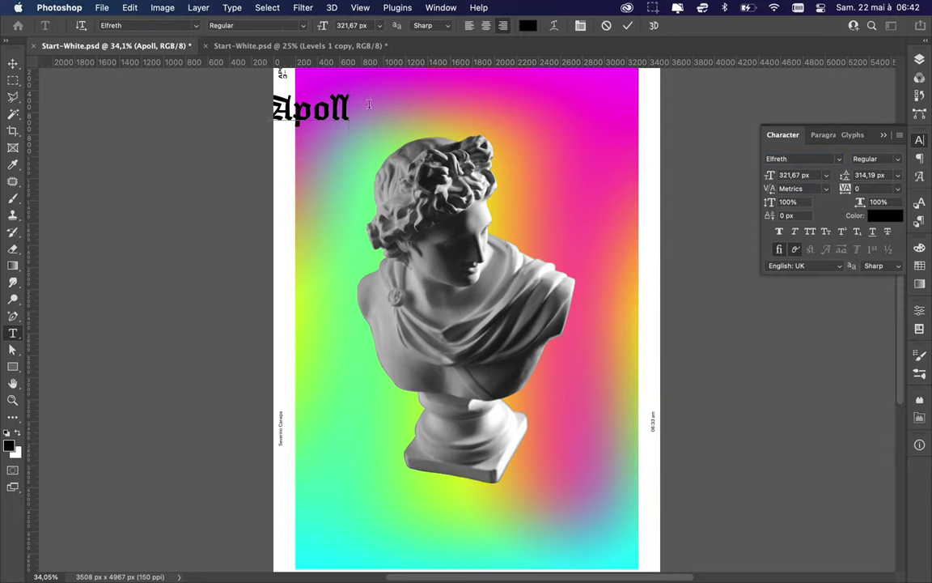
Commit the white Apollo title at the top left and start a new text layer.
{"action": "key", "text": "v"}
{"action": "key", "text": "o"}
{"action": "left_click", "coordinate": [356, 126]}
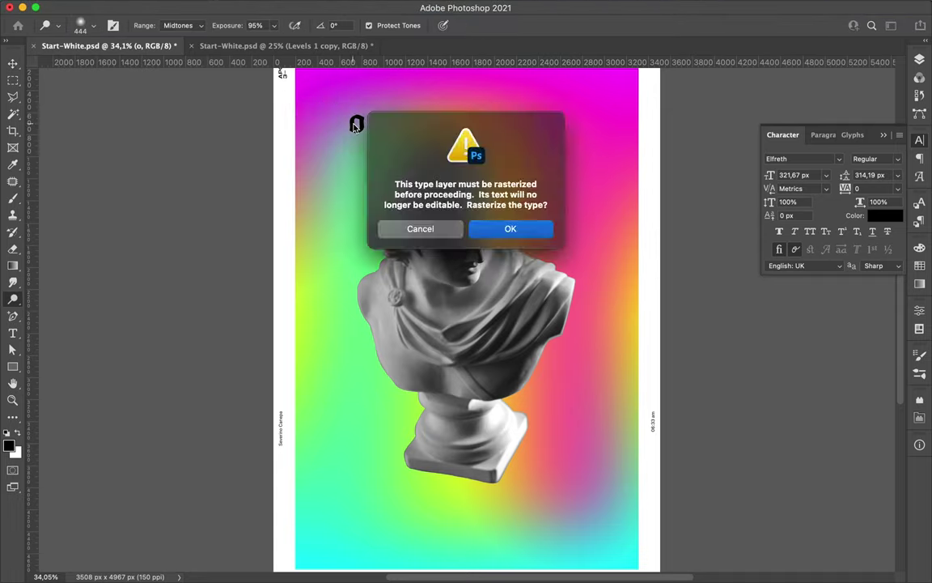
{"action": "key", "text": "Escape"}
{"action": "key", "text": "t"}
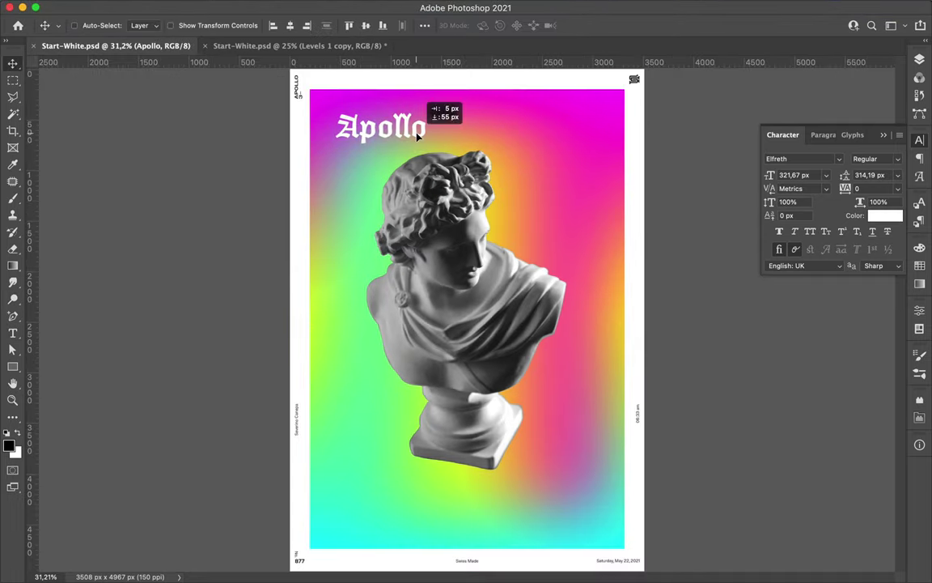
Type 877 as new text and set it in the Odisseia font.
{"action": "type", "text": "877"}
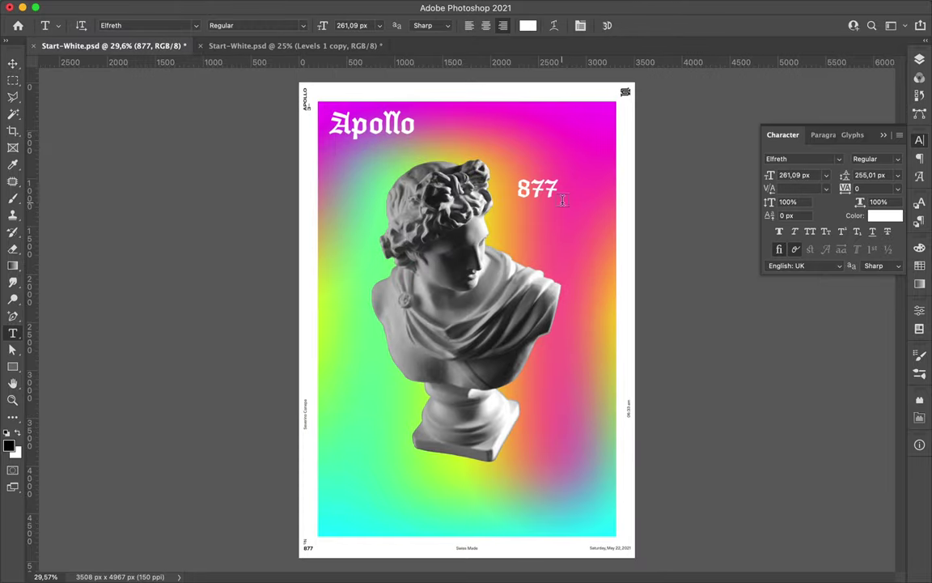
{"action": "left_click", "coordinate": [797, 159]}
{"action": "scroll", "coordinate": [810, 323], "scroll_direction": "down", "scroll_amount": 10}
{"action": "scroll", "coordinate": [838, 295], "scroll_direction": "down", "scroll_amount": 10}
{"action": "scroll", "coordinate": [775, 396], "scroll_direction": "up", "scroll_amount": 10}
{"action": "scroll", "coordinate": [774, 395], "scroll_direction": "up", "scroll_amount": 15}
{"action": "scroll", "coordinate": [774, 395], "scroll_direction": "up", "scroll_amount": 10}
{"action": "scroll", "coordinate": [799, 398], "scroll_direction": "up", "scroll_amount": 10}
{"action": "scroll", "coordinate": [780, 259], "scroll_direction": "up", "scroll_amount": 10}
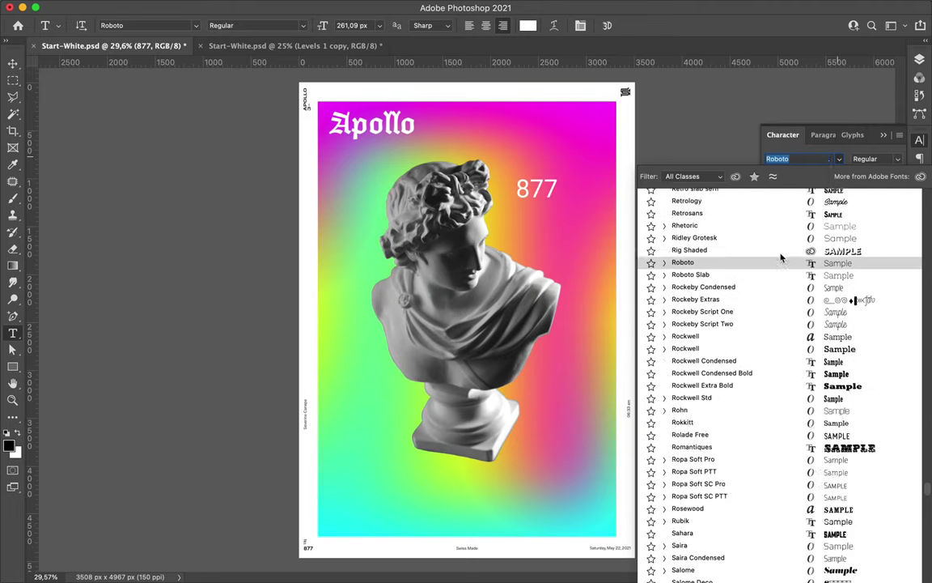
{"action": "scroll", "coordinate": [780, 260], "scroll_direction": "up", "scroll_amount": 10}
{"action": "scroll", "coordinate": [780, 260], "scroll_direction": "up", "scroll_amount": 10}
{"action": "scroll", "coordinate": [777, 250], "scroll_direction": "up", "scroll_amount": 10}
{"action": "left_click", "coordinate": [778, 247]}
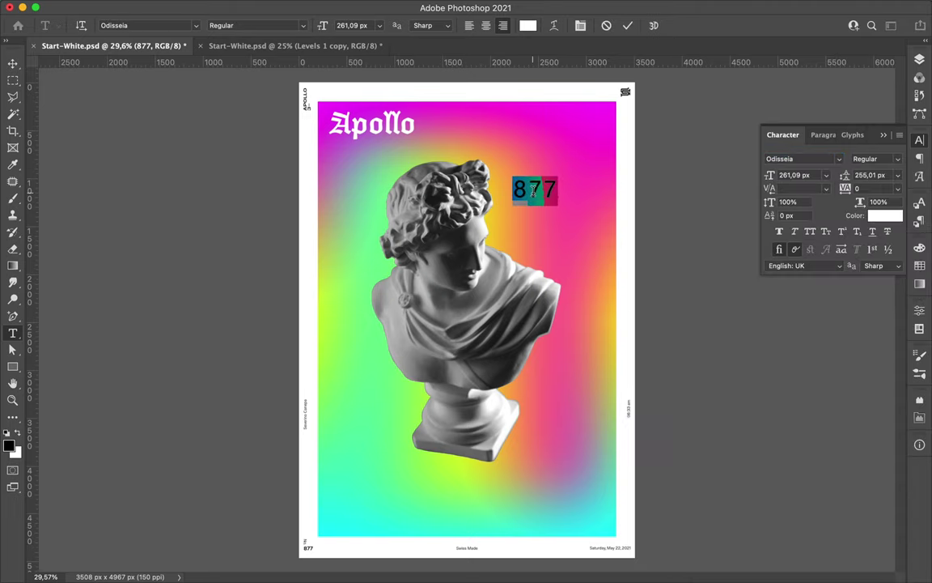
{"action": "left_click", "coordinate": [521, 189]}
{"action": "type", "text": "umber"}
Shrink the Number label to the upper right, then duplicate it into a lower-left stacked block.
{"action": "left_click_drag", "start_coordinate": [534, 188], "coordinate": [568, 144]}
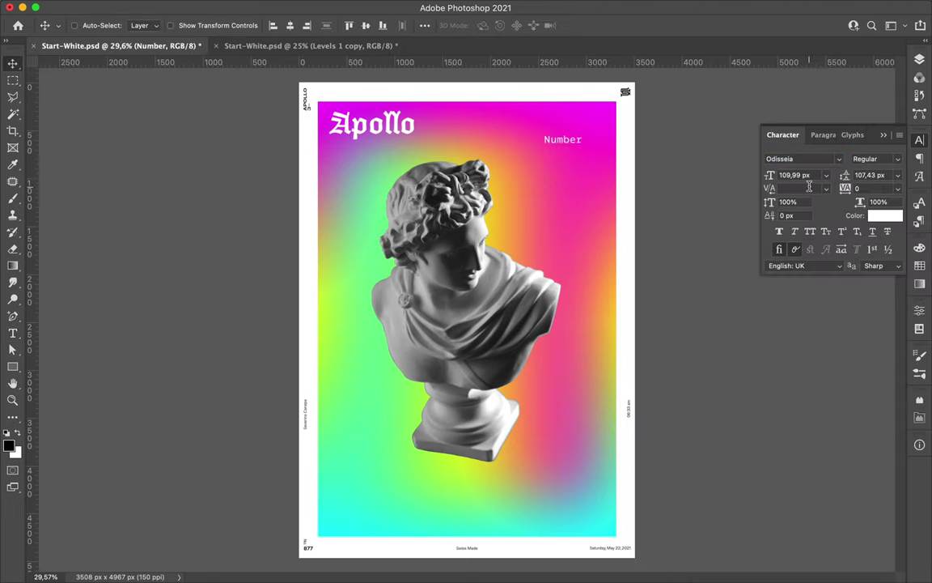
{"action": "key", "text": "F7"}
{"action": "key", "text": "ctrl+j"}
{"action": "key", "text": "t"}
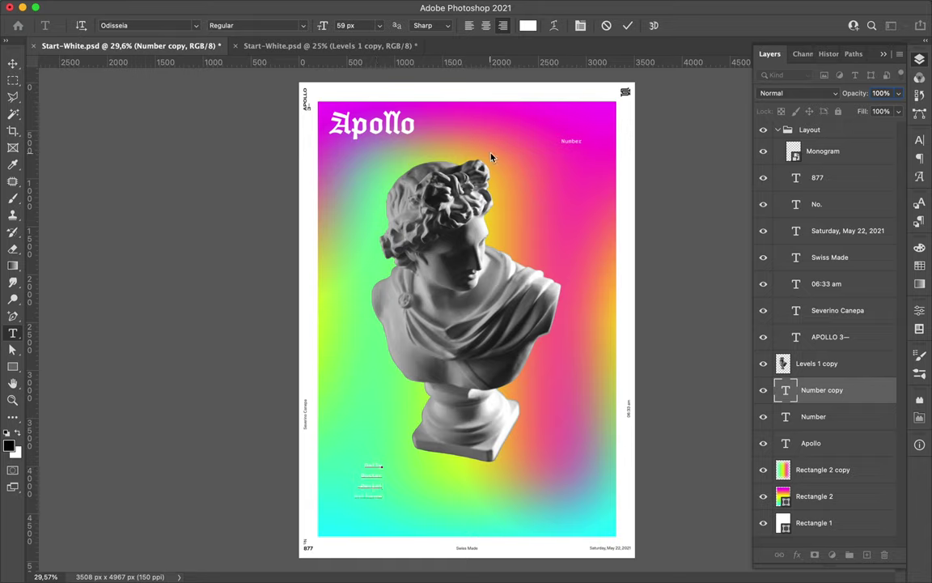
{"action": "left_click", "coordinate": [14, 67]}
Shift the bust left and give the stacked text 78 px leading, nudging it down-right.
{"action": "key", "text": "ctrl+s"}
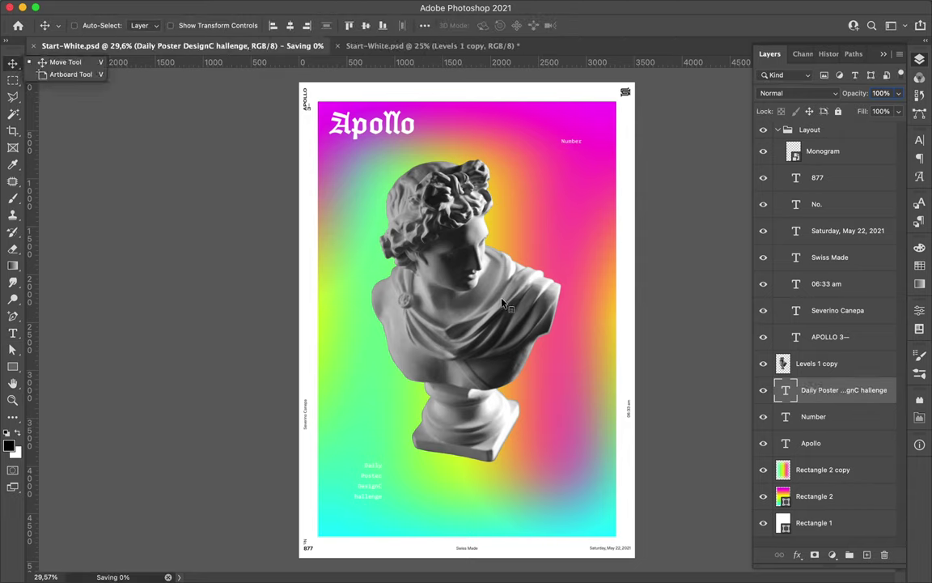
{"action": "left_click", "coordinate": [818, 363]}
{"action": "left_click_drag", "start_coordinate": [507, 274], "coordinate": [405, 273]}
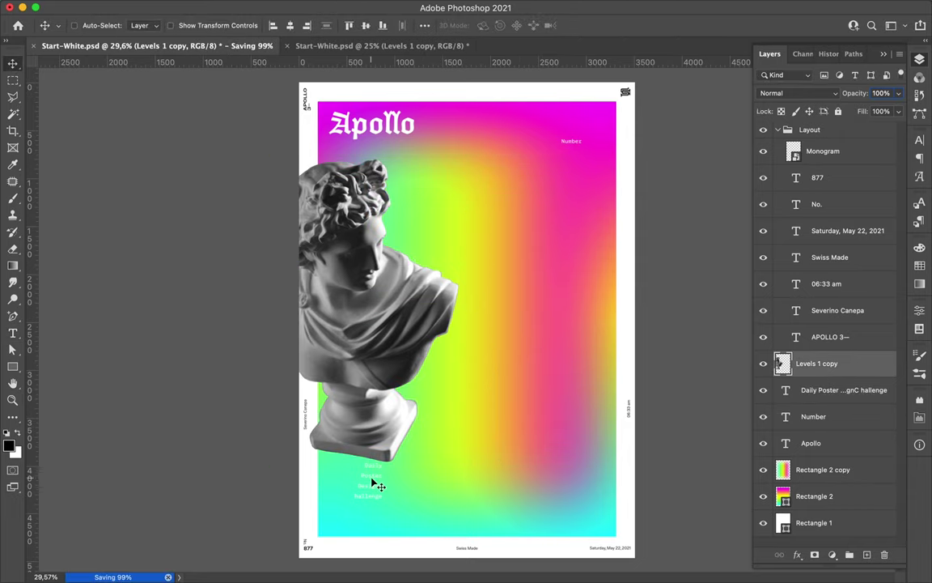
{"action": "left_click", "coordinate": [845, 390]}
{"action": "left_click", "coordinate": [919, 140]}
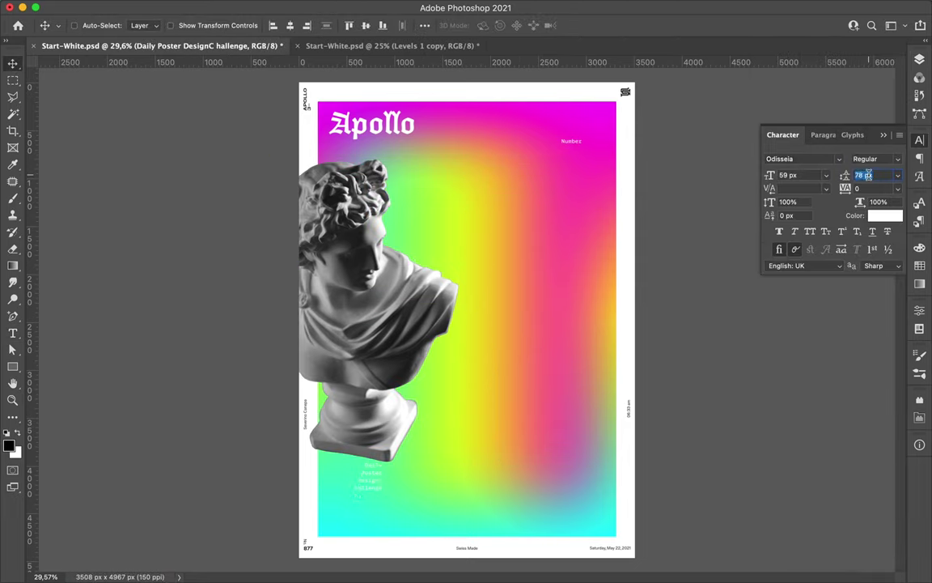
{"action": "left_click", "coordinate": [483, 239]}
{"action": "left_click_drag", "start_coordinate": [379, 481], "coordinate": [399, 503]}
Scale the bust down and move it to the poster's right edge.
{"action": "left_click", "coordinate": [373, 267], "text": "ctrl"}
{"action": "key", "text": "ctrl+t"}
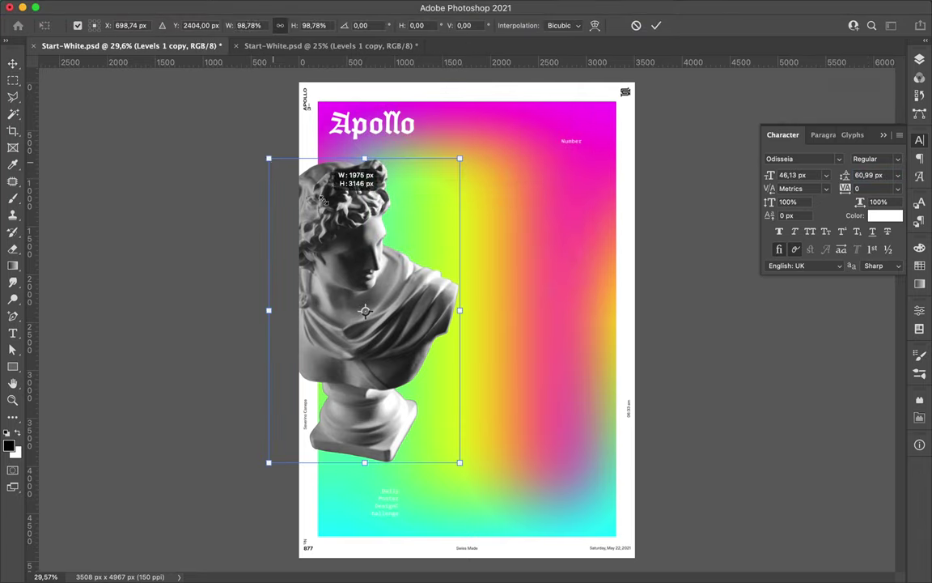
{"action": "left_click_drag", "start_coordinate": [268, 156], "coordinate": [315, 303]}
{"action": "key", "text": "Return"}
{"action": "mouse_move", "coordinate": [374, 370]}
{"action": "left_mouse_down"}
{"action": "mouse_move", "coordinate": [533, 222]}
{"action": "mouse_move", "coordinate": [549, 226]}
{"action": "left_mouse_up"}
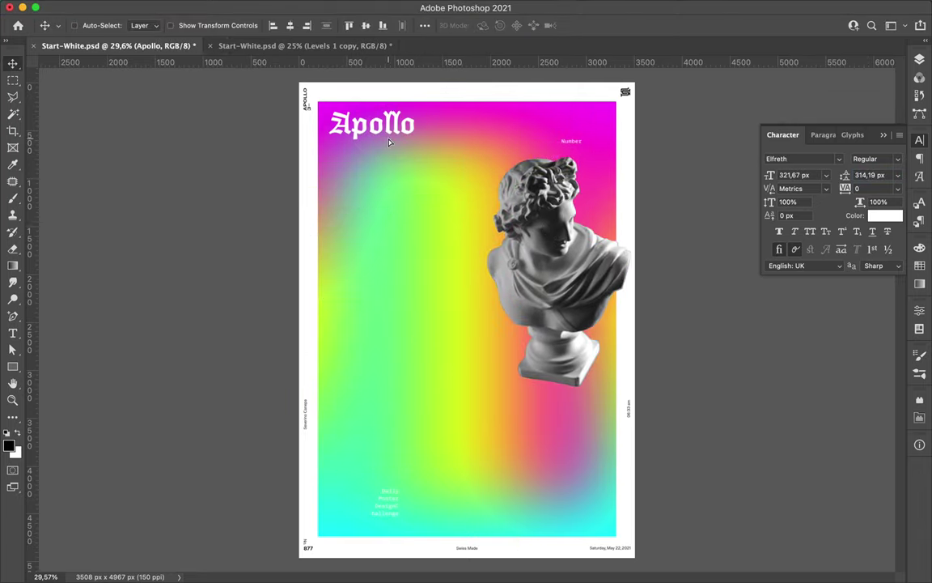
{"action": "left_click_drag", "start_coordinate": [373, 123], "coordinate": [372, 140]}
{"action": "left_click", "coordinate": [551, 243]}
Cut the lower part of the bust to its own layer and move it down.
{"action": "key", "text": "m"}
{"action": "key", "text": "ctrl+shift+j"}
{"action": "key", "text": "v"}
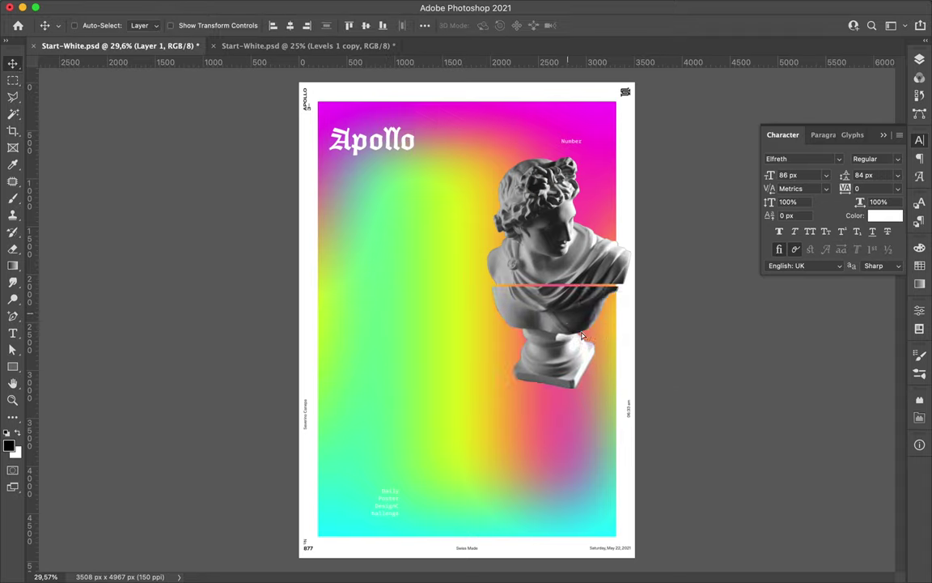
{"action": "left_click_drag", "start_coordinate": [577, 313], "coordinate": [577, 392]}
Turn a Number copy into a One More Design subtitle under Apollo and enlarge Apollo.
{"action": "left_click_drag", "start_coordinate": [597, 167], "coordinate": [402, 311]}
{"action": "double_click", "coordinate": [398, 308]}
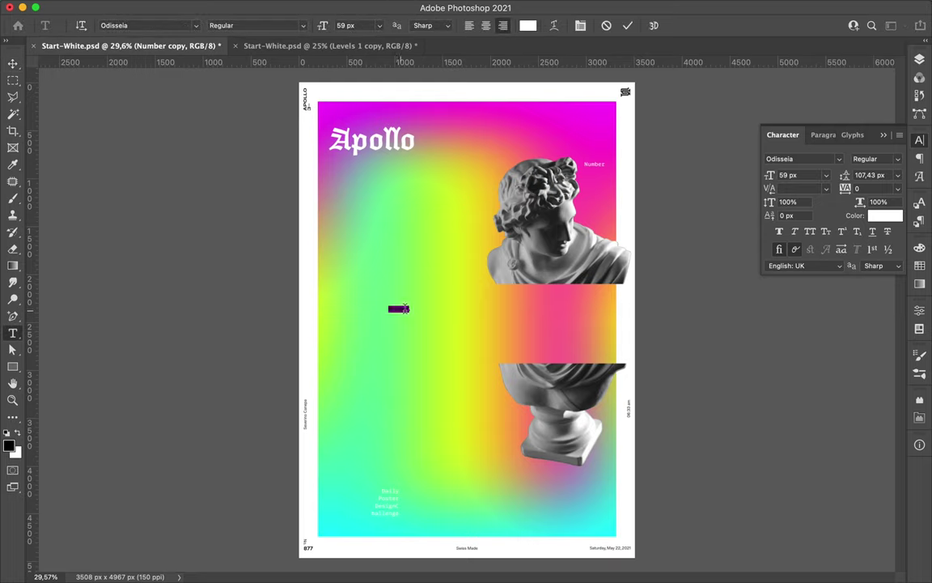
{"action": "mouse_move", "coordinate": [409, 309]}
{"action": "left_mouse_down"}
{"action": "mouse_move", "coordinate": [448, 318]}
{"action": "mouse_move", "coordinate": [396, 166]}
{"action": "mouse_move", "coordinate": [420, 143]}
{"action": "left_mouse_up"}
{"action": "key", "text": "Return"}
{"action": "key", "text": "v"}
{"action": "left_click", "coordinate": [372, 139]}
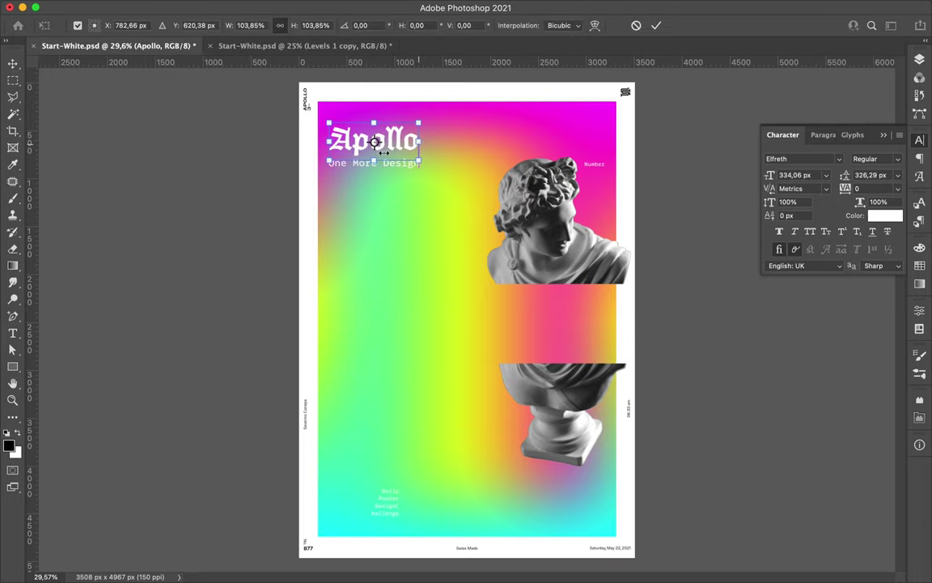
{"action": "key", "text": "Return"}
Draw a white bar under the subtitle, nudge it down, and duplicate it.
{"action": "key", "text": "u"}
{"action": "mouse_move", "coordinate": [315, 168]}
{"action": "left_mouse_down"}
{"action": "mouse_move", "coordinate": [419, 171]}
{"action": "mouse_move", "coordinate": [364, 285]}
{"action": "left_mouse_up"}
{"action": "key", "text": "v"}
{"action": "key", "text": "shift+Down"}
{"action": "key", "text": "shift+Down"}
{"action": "key", "text": "shift+Down"}
{"action": "key", "text": "ctrl+alt+t"}
{"action": "scroll", "coordinate": [364, 285], "scroll_direction": "up", "scroll_amount": 2}
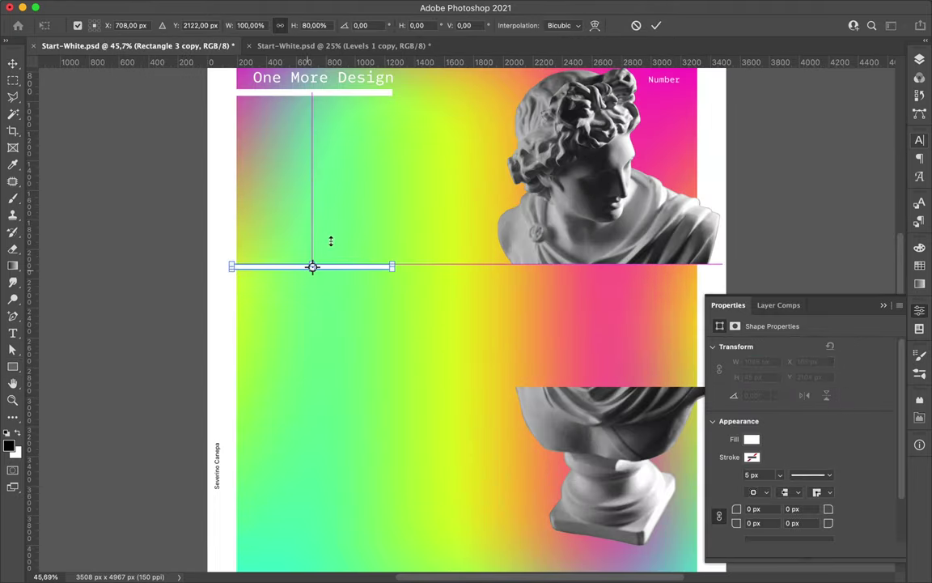
Squash the copied white bar into a 10 px thin line.
{"action": "scroll", "coordinate": [250, 253], "scroll_direction": "up", "scroll_amount": 2}
{"action": "scroll", "coordinate": [250, 253], "scroll_direction": "up", "scroll_amount": 2}
{"action": "scroll", "coordinate": [250, 252], "scroll_direction": "up", "scroll_amount": 2}
{"action": "scroll", "coordinate": [250, 251], "scroll_direction": "up", "scroll_amount": 1}
{"action": "key", "text": "Return"}
{"action": "scroll", "coordinate": [224, 225], "scroll_direction": "left", "scroll_amount": 5}
{"action": "key", "text": "ctrl+t"}
{"action": "mouse_move", "coordinate": [549, 163]}
{"action": "left_mouse_down"}
{"action": "mouse_move", "coordinate": [549, 152]}
{"action": "mouse_move", "coordinate": [528, 166]}
{"action": "mouse_move", "coordinate": [545, 357]}
{"action": "left_mouse_up"}
{"action": "key", "text": "Return"}
Duplicate the thin line, move Rectangle 3 copy 4 beside the bust, and marquee a bust column.
{"action": "key", "text": "ctrl+0"}
{"action": "key", "text": "ctrl+s"}
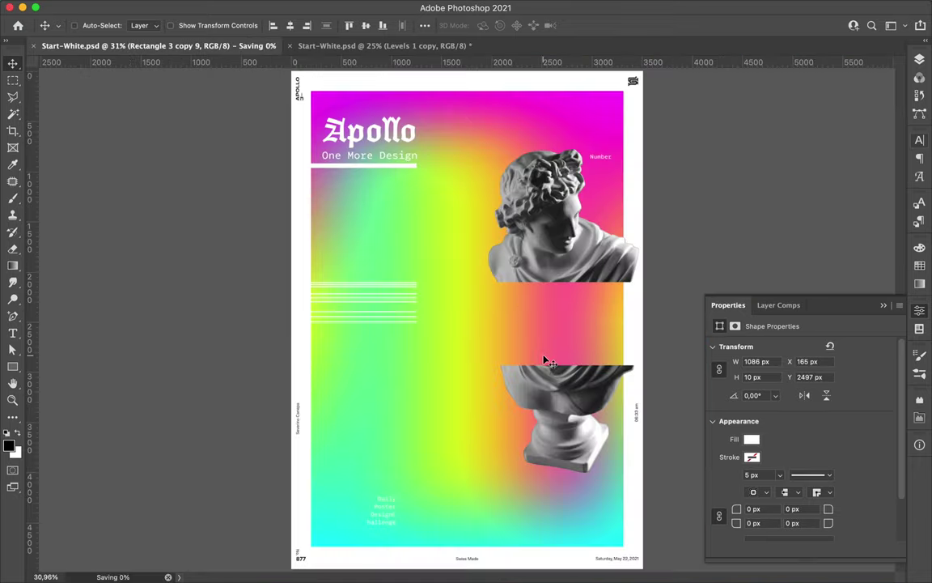
{"action": "key", "text": "ctrl+z"}
{"action": "key", "text": "ctrl+z"}
{"action": "key", "text": "ctrl+z"}
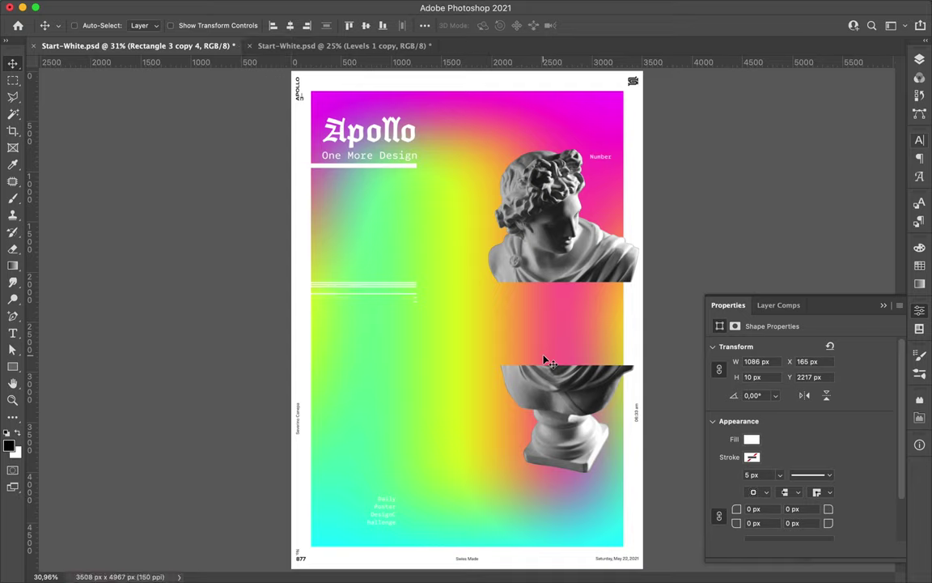
{"action": "key", "text": "F7"}
{"action": "left_click", "coordinate": [825, 415]}
{"action": "left_click_drag", "start_coordinate": [408, 287], "coordinate": [620, 338]}
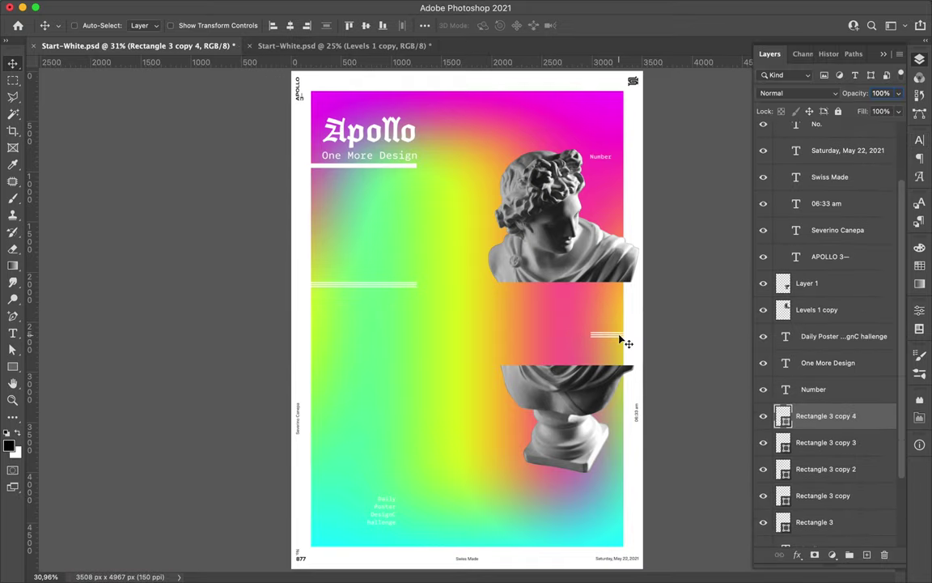
{"action": "key", "text": "m"}
{"action": "left_click_drag", "start_coordinate": [478, 129], "coordinate": [540, 499]}
Trim the bust pieces to a narrow column and set the subtitle weight to Light.
{"action": "left_click", "coordinate": [808, 283]}
{"action": "key", "text": "BackSpace"}
{"action": "key", "text": "ctrl+d"}
{"action": "key", "text": "v"}
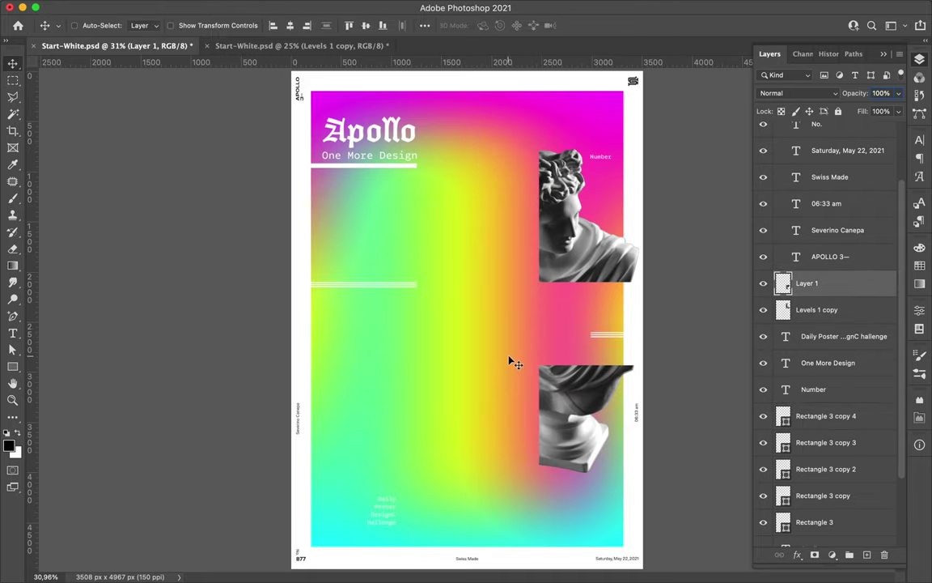
{"action": "key", "text": "alt+bracketleft"}
{"action": "key", "text": "alt+bracketleft"}
{"action": "key", "text": "alt+bracketleft"}
{"action": "left_click", "coordinate": [894, 151]}
{"action": "left_click_drag", "start_coordinate": [560, 205], "coordinate": [560, 212]}
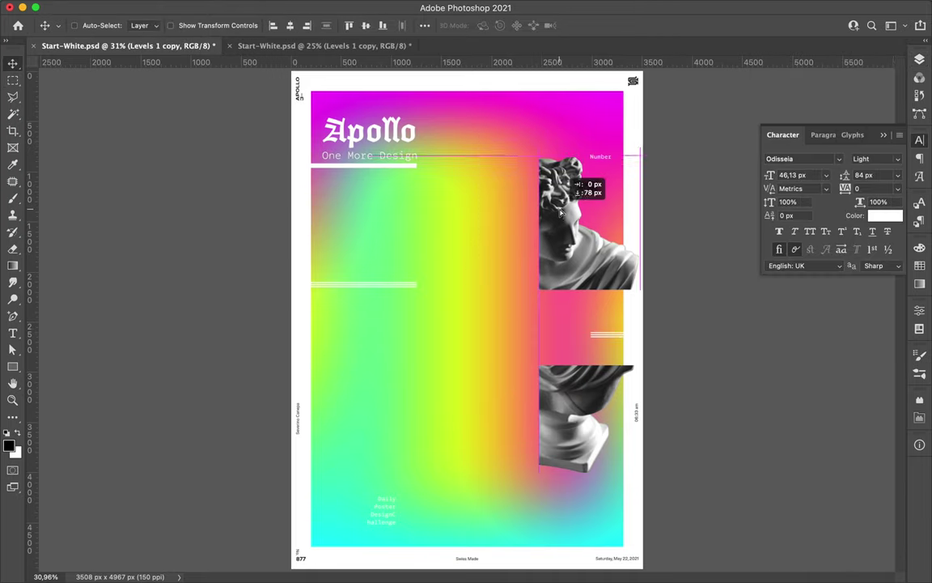
Copy a band of the gradient background and rotate it into a vertical strip mid-poster.
{"action": "left_click", "coordinate": [509, 233], "text": "ctrl"}
{"action": "key", "text": "F7"}
{"action": "key", "text": "m"}
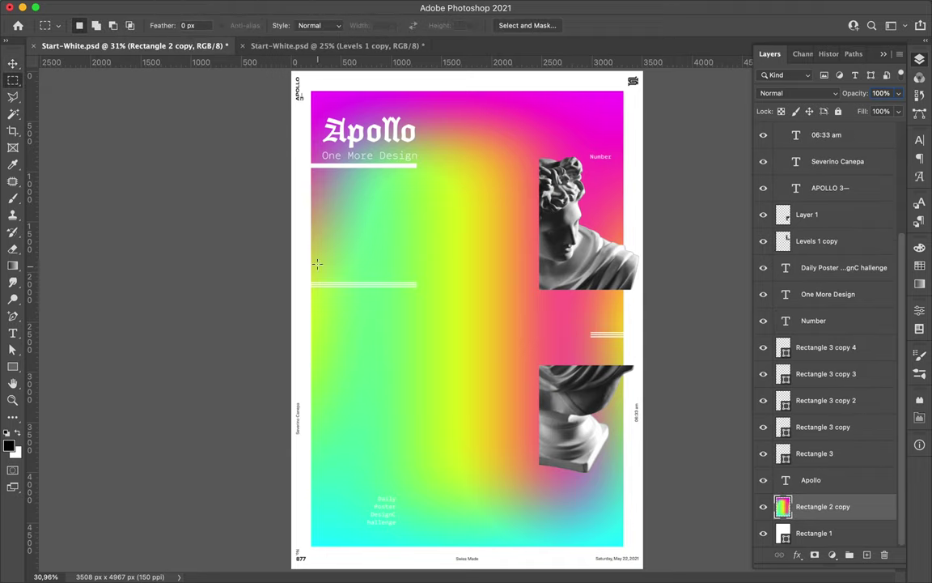
{"action": "key", "text": "ctrl+j"}
{"action": "key", "text": "ctrl+t"}
{"action": "left_click_drag", "start_coordinate": [640, 202], "coordinate": [498, 101]}
{"action": "key", "text": "Return"}
{"action": "key", "text": "v"}
{"action": "left_click_drag", "start_coordinate": [470, 243], "coordinate": [466, 279]}
{"action": "key", "text": "ctrl+t"}
{"action": "left_click_drag", "start_coordinate": [478, 348], "coordinate": [425, 357]}
{"action": "left_click_drag", "start_coordinate": [454, 243], "coordinate": [483, 371]}
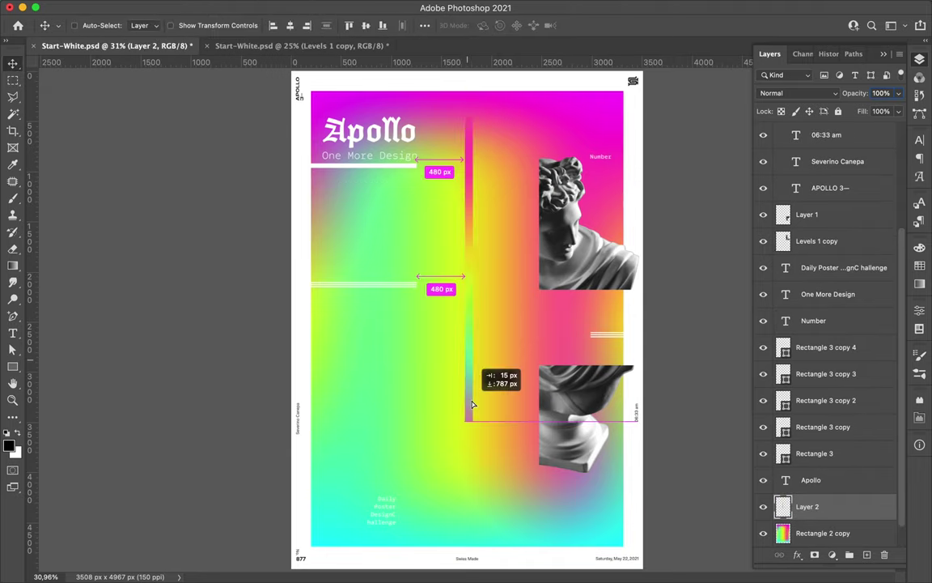
{"action": "key", "text": "Return"}
Add gradient strip copies along the left edge and horizontally across the top.
{"action": "mouse_move", "coordinate": [477, 187]}
{"action": "left_mouse_down"}
{"action": "mouse_move", "coordinate": [302, 240]}
{"action": "mouse_move", "coordinate": [540, 191]}
{"action": "mouse_move", "coordinate": [530, 267]}
{"action": "mouse_move", "coordinate": [427, 80]}
{"action": "left_mouse_up"}
{"action": "key", "text": "ctrl+j"}
{"action": "key", "text": "ctrl+t"}
{"action": "key", "text": "Return"}
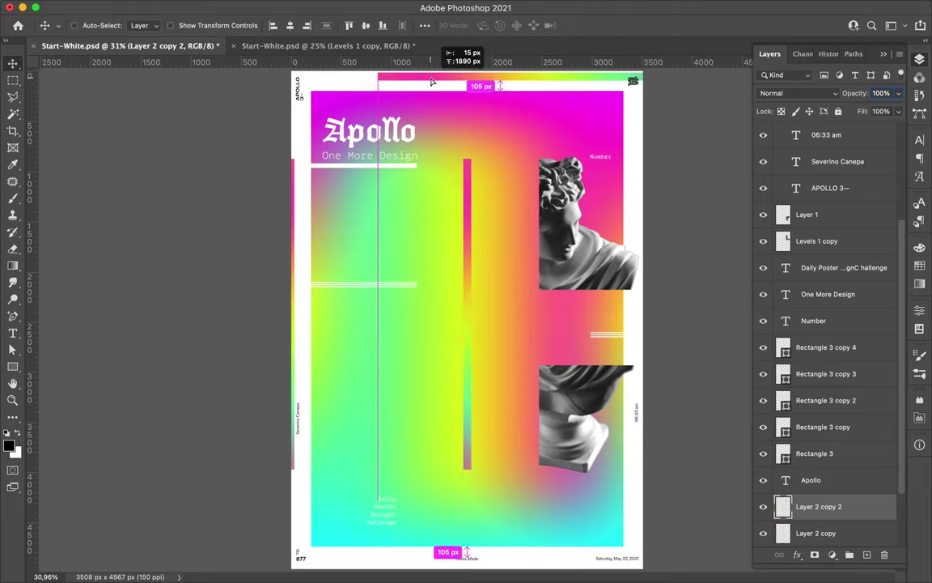
{"action": "scroll", "coordinate": [499, 240], "scroll_direction": "down", "scroll_amount": 1}
{"action": "left_click", "coordinate": [458, 174], "text": "ctrl"}
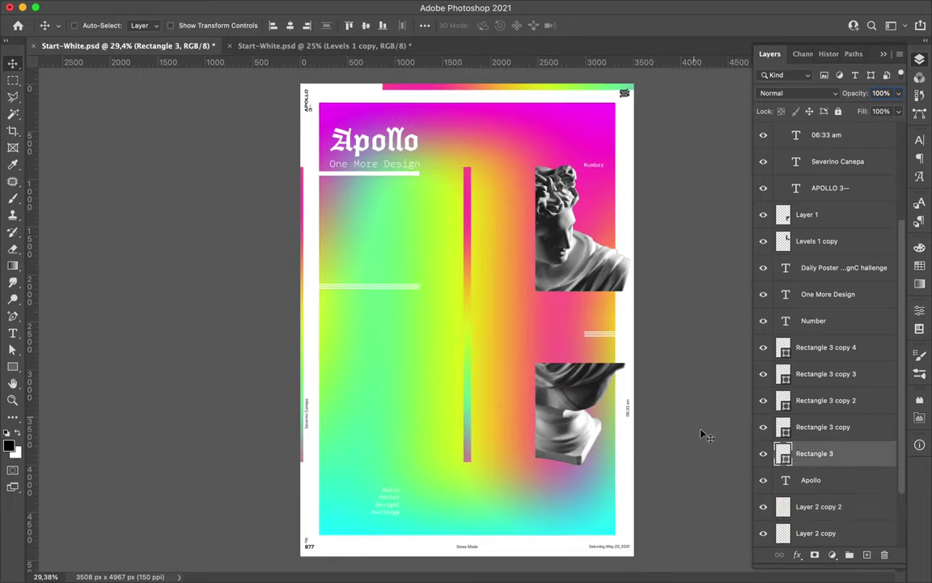
Copy a gradient area from Rectangle 2 copy onto a new layer over the white strip near the title.
{"action": "left_click", "coordinate": [415, 220], "text": "ctrl"}
{"action": "key", "text": "ctrl+j"}
{"action": "left_click_drag", "start_coordinate": [598, 279], "coordinate": [395, 176]}
{"action": "left_click", "coordinate": [404, 179], "text": "ctrl"}
{"action": "left_click", "coordinate": [405, 182]}
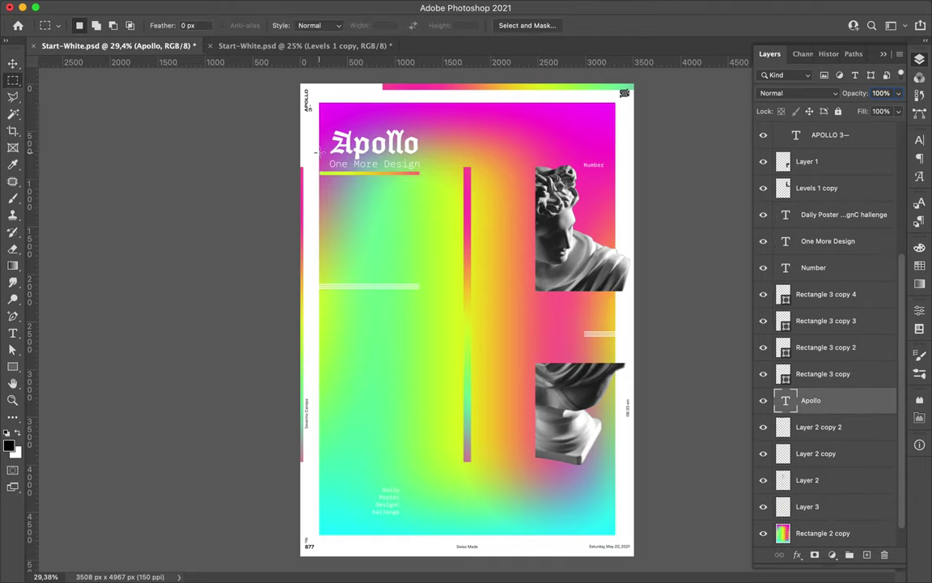
{"action": "key", "text": "Return"}
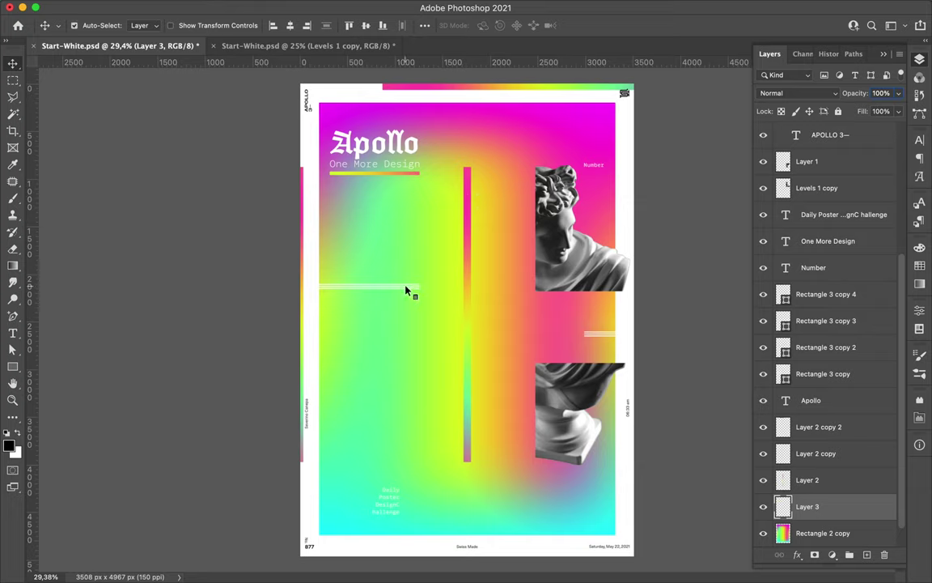
Select the Rectangle 3 copy layers and marquee a tall strip along the gradient's left side.
{"action": "left_click", "coordinate": [823, 373]}
{"action": "left_click", "coordinate": [825, 321], "text": "shift"}
{"action": "right_click", "coordinate": [825, 321]}
{"action": "key", "text": "Escape"}
{"action": "key", "text": "m"}
{"action": "left_click_drag", "start_coordinate": [304, 129], "coordinate": [331, 357]}
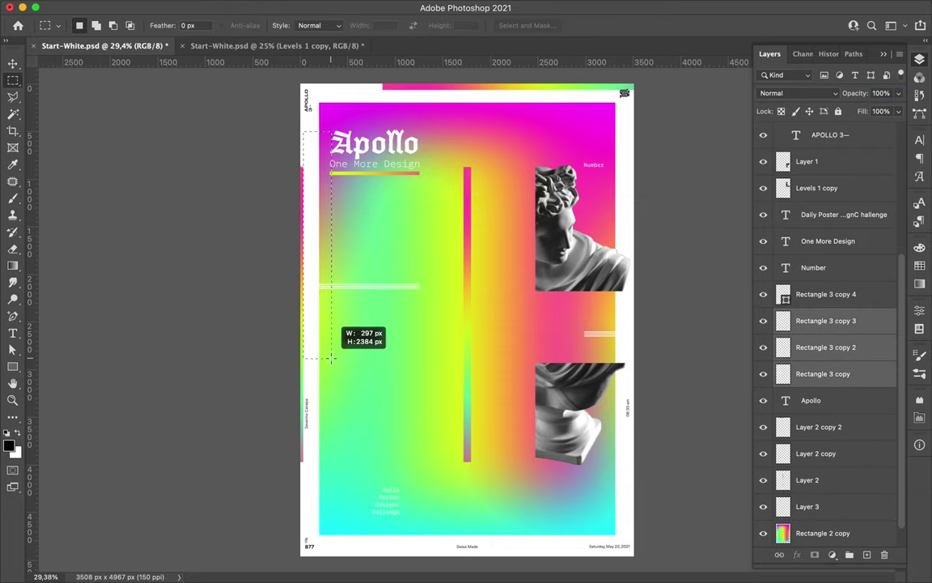
{"action": "left_click", "coordinate": [826, 347]}
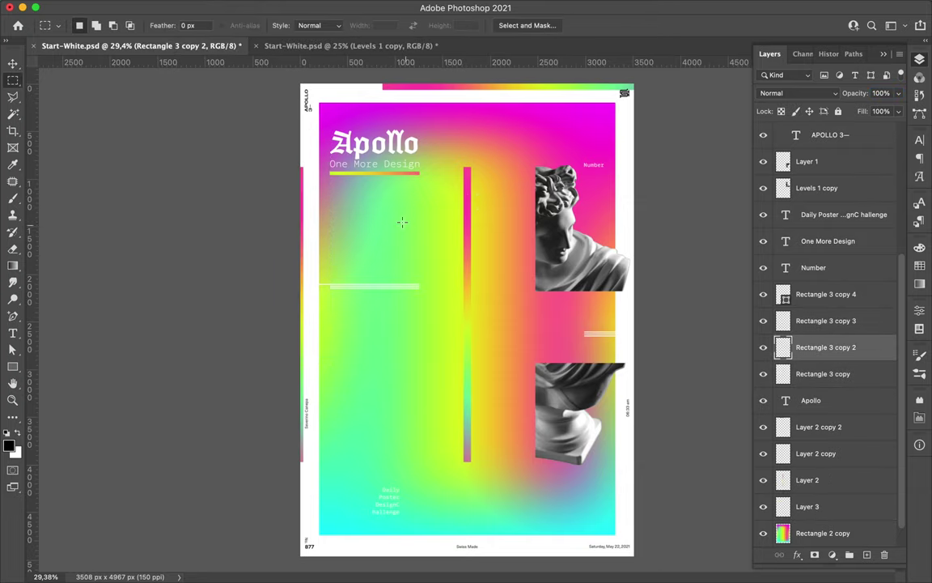
Move the Number label down beside the right-hand lines.
{"action": "key", "text": "v"}
{"action": "left_click", "coordinate": [813, 267]}
{"action": "left_click_drag", "start_coordinate": [610, 163], "coordinate": [610, 323]}
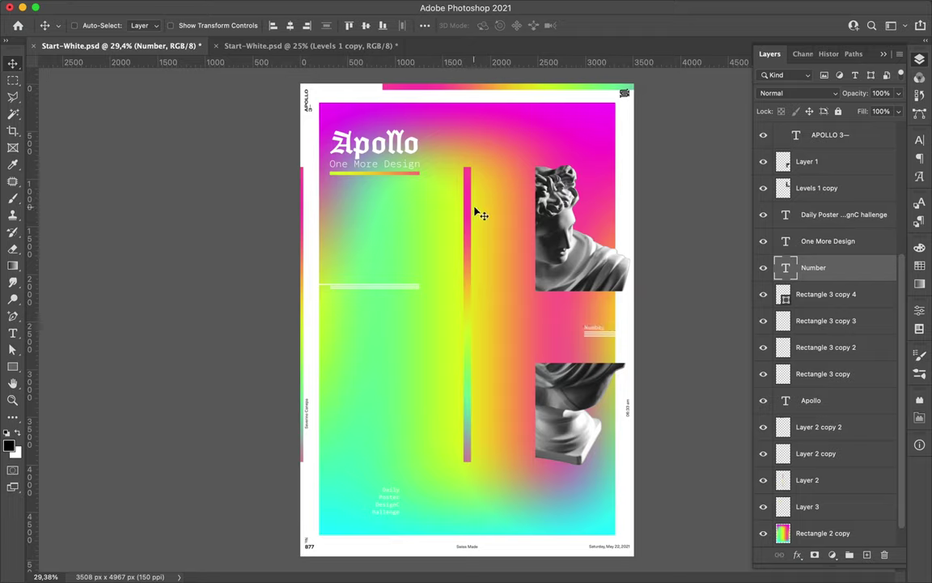
Scale down the statue slices on the right and lower the upper slice by 329 px.
{"action": "left_click", "coordinate": [304, 190], "text": "ctrl"}
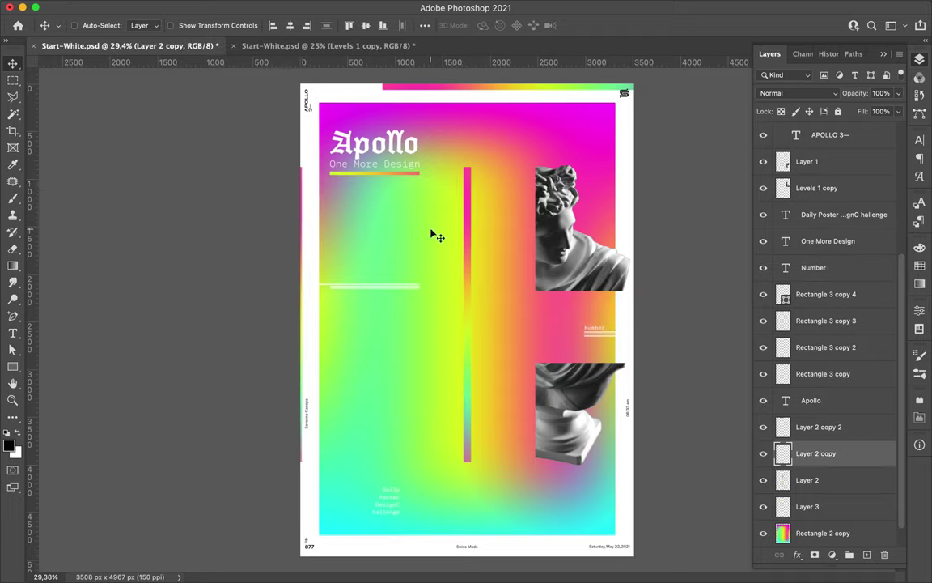
{"action": "left_click_drag", "start_coordinate": [435, 234], "coordinate": [599, 423]}
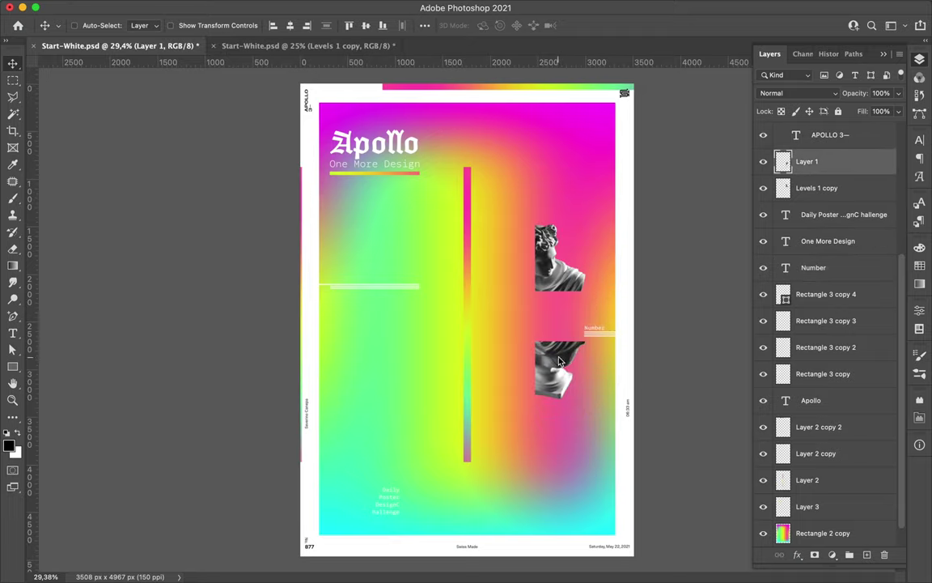
{"action": "left_click_drag", "start_coordinate": [564, 282], "coordinate": [564, 314]}
Copy a thin vertical gradient strip at the lower left onto its own layer.
{"action": "key", "text": "m"}
{"action": "key", "text": "ctrl+j"}
{"action": "mouse_move", "coordinate": [332, 468]}
{"action": "left_mouse_down"}
{"action": "mouse_move", "coordinate": [305, 539]}
{"action": "mouse_move", "coordinate": [366, 556]}
{"action": "left_mouse_up"}
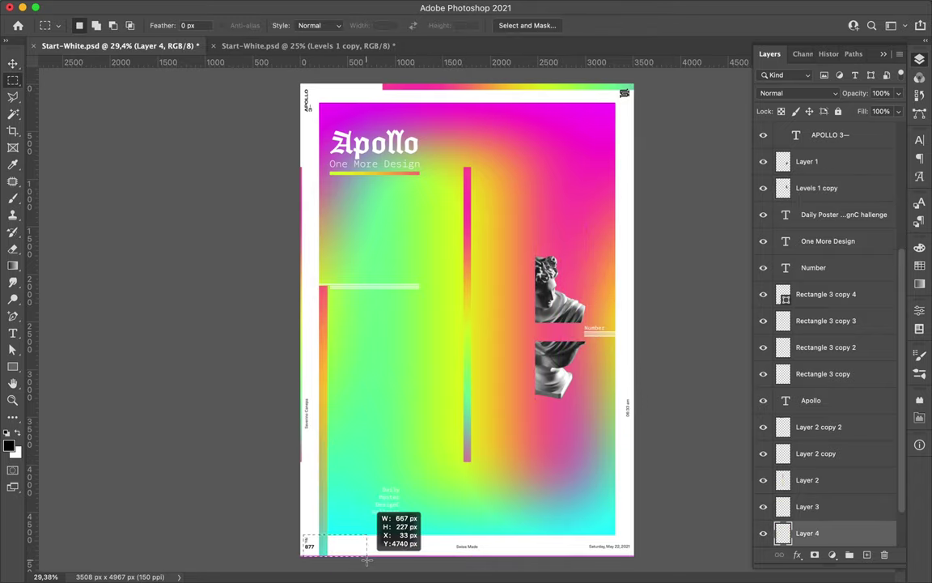
{"action": "key", "text": "v"}
{"action": "scroll", "coordinate": [329, 461], "scroll_direction": "up", "scroll_amount": 3}
{"action": "scroll", "coordinate": [331, 453], "scroll_direction": "down", "scroll_amount": 1}
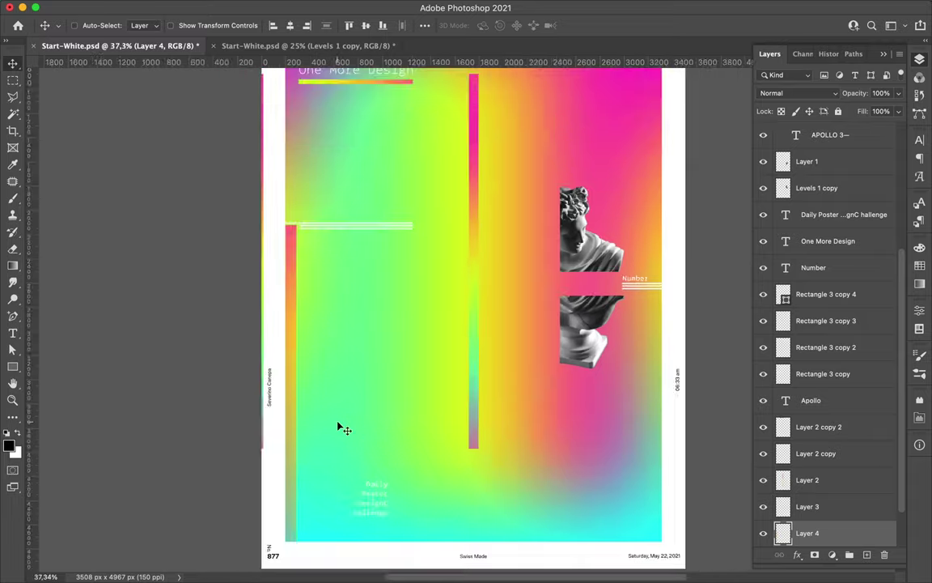
{"action": "scroll", "coordinate": [339, 426], "scroll_direction": "down", "scroll_amount": 1}
Copy an 875 px gradient circle onto a new layer.
{"action": "key", "text": "shift+m"}
{"action": "mouse_move", "coordinate": [482, 395]}
{"action": "left_mouse_down"}
{"action": "mouse_move", "coordinate": [578, 491]}
{"action": "mouse_move", "coordinate": [602, 197]}
{"action": "left_mouse_up"}
{"action": "key", "text": "ctrl+j"}
{"action": "key", "text": "v"}
Shift the top gradient bar right and load the Monogram layer's shape as a selection.
{"action": "scroll", "coordinate": [620, 220], "scroll_direction": "down", "scroll_amount": 1}
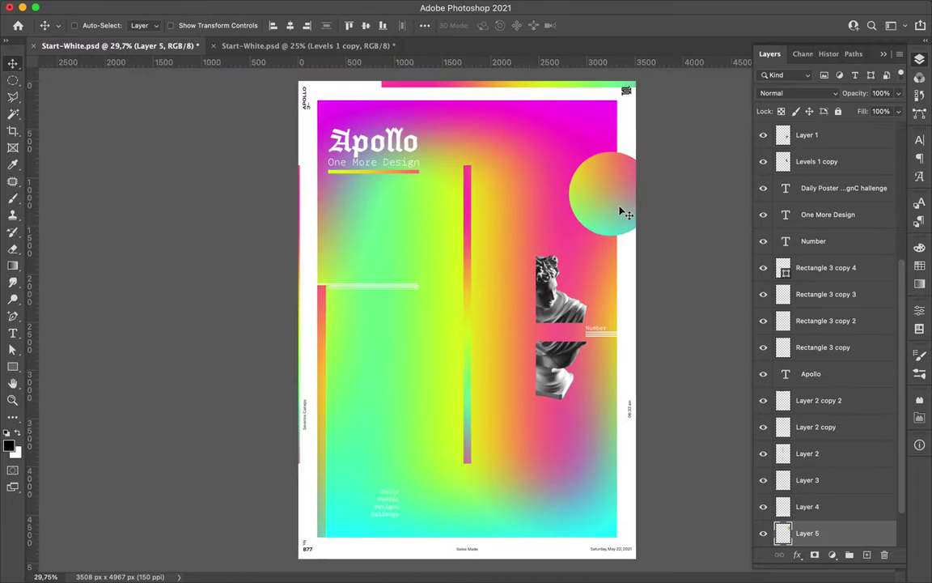
{"action": "left_click_drag", "start_coordinate": [513, 74], "coordinate": [522, 86]}
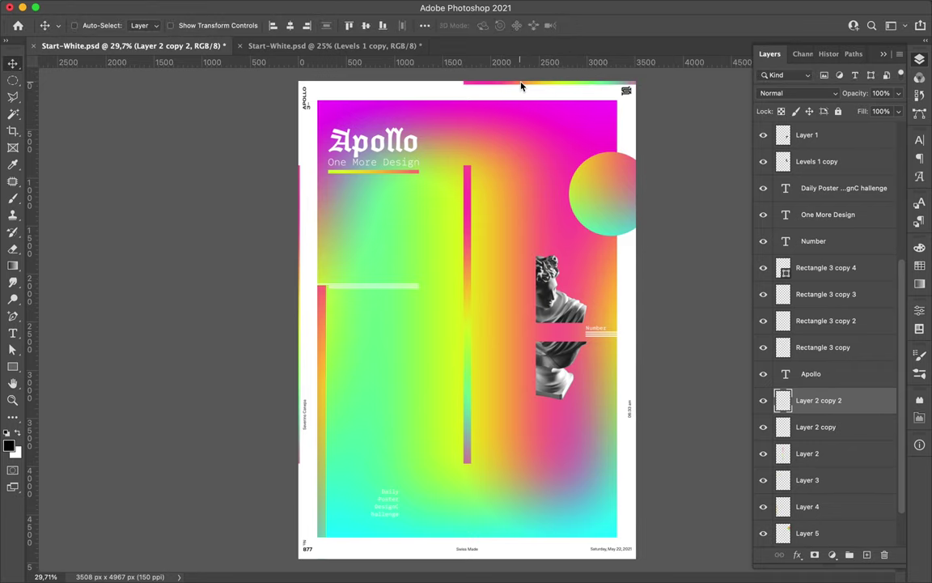
{"action": "left_click", "coordinate": [627, 91]}
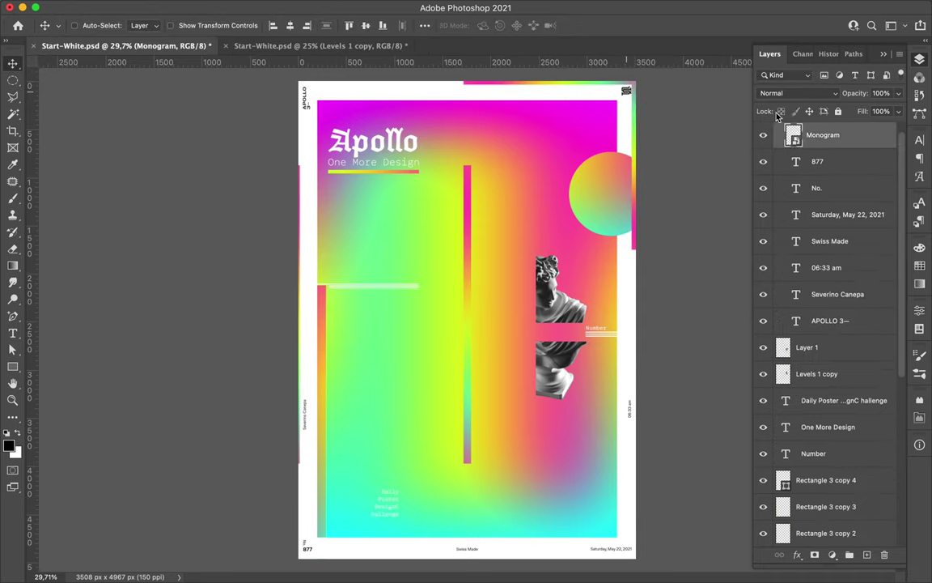
{"action": "scroll", "coordinate": [627, 91], "scroll_direction": "up", "scroll_amount": 10}
{"action": "key", "text": "super+o"}
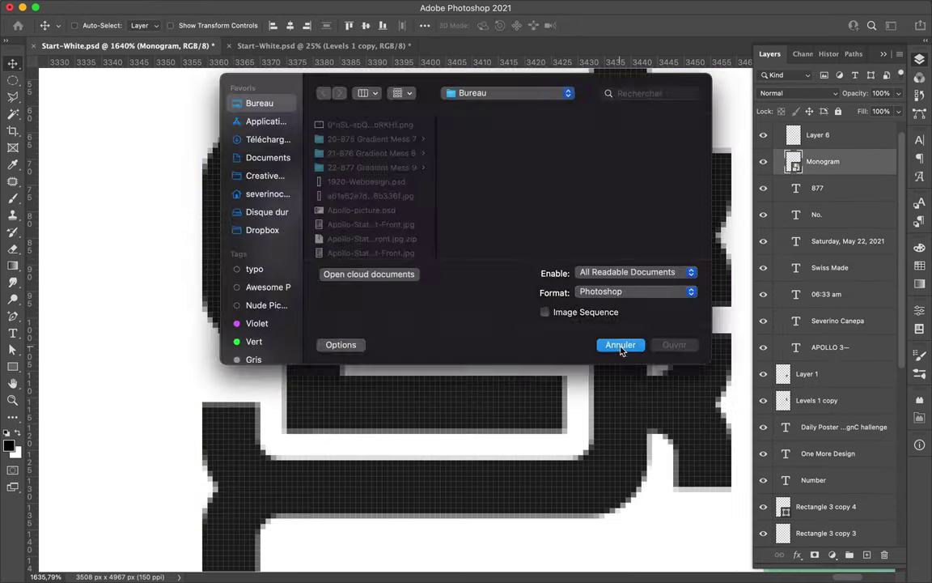
{"action": "key", "text": "Escape"}
{"action": "key", "text": "super+0"}
{"action": "left_click", "coordinate": [794, 161], "text": "super"}
Fill the monogram shape with white on the new Layer 6.
{"action": "left_click", "coordinate": [817, 134]}
{"action": "key", "text": "b"}
{"action": "right_click", "coordinate": [562, 156]}
{"action": "key", "text": "Escape"}
{"action": "key", "text": "v"}
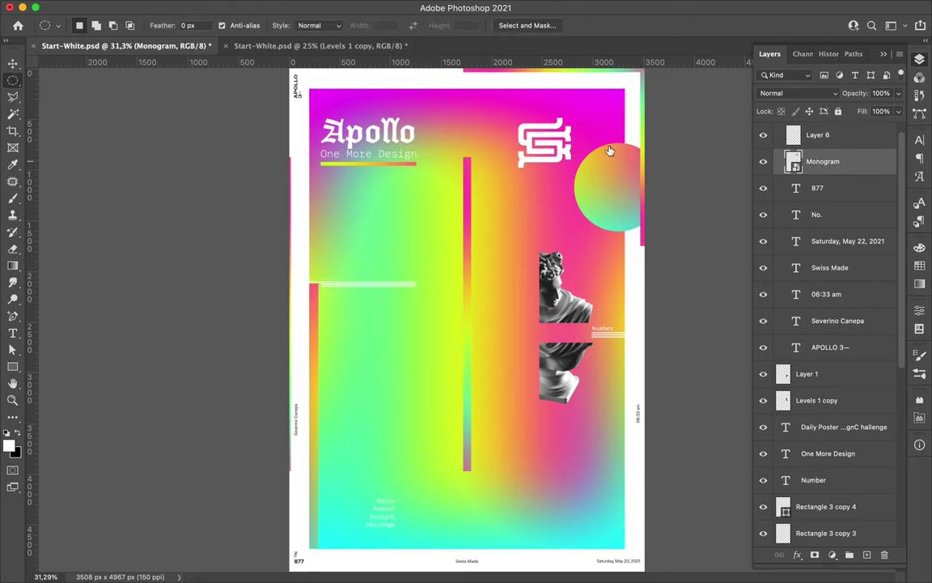
{"action": "left_click_drag", "start_coordinate": [564, 167], "coordinate": [564, 148]}
Add two horizontal guides near the top of the poster.
{"action": "key", "text": "alt+bracketright"}
{"action": "left_click_drag", "start_coordinate": [405, 61], "coordinate": [409, 126]}
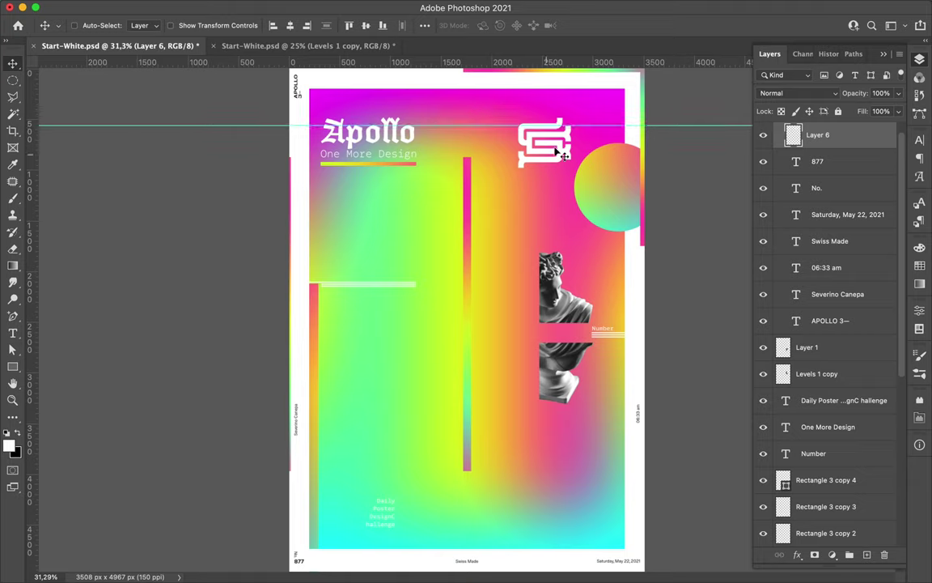
{"action": "scroll", "coordinate": [416, 61], "scroll_direction": "up", "scroll_amount": 1}
{"action": "left_click_drag", "start_coordinate": [416, 61], "coordinate": [416, 132]}
Shrink the white monogram to 87.68% and move it into the gradient circle.
{"action": "key", "text": "ctrl+t"}
{"action": "left_click_drag", "start_coordinate": [586, 144], "coordinate": [582, 137]}
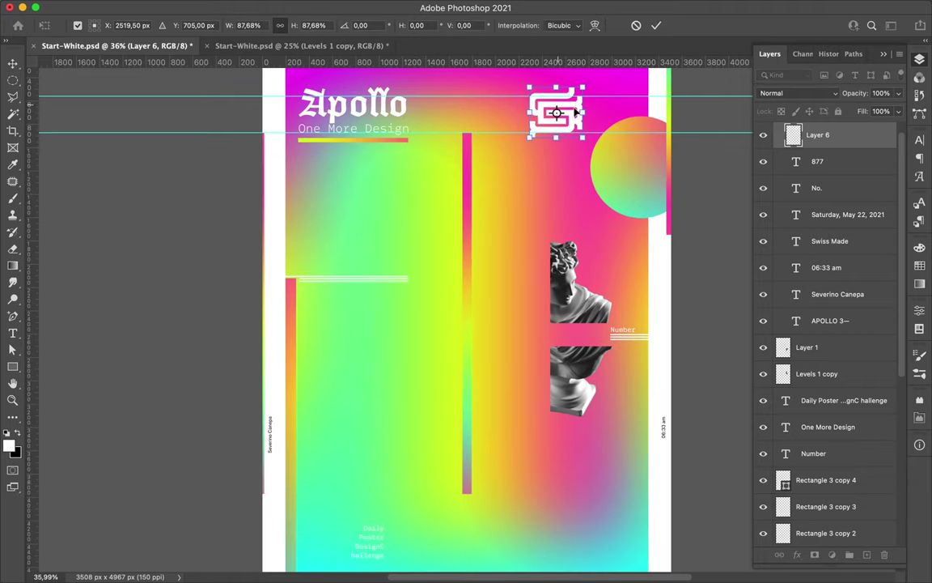
{"action": "key", "text": "Return"}
{"action": "mouse_move", "coordinate": [590, 145]}
{"action": "left_mouse_down"}
{"action": "mouse_move", "coordinate": [629, 148]}
{"action": "mouse_move", "coordinate": [599, 162]}
{"action": "mouse_move", "coordinate": [380, 181]}
{"action": "mouse_move", "coordinate": [607, 181]}
{"action": "left_mouse_up"}
{"action": "scroll", "coordinate": [657, 186], "scroll_direction": "down", "scroll_amount": 1}
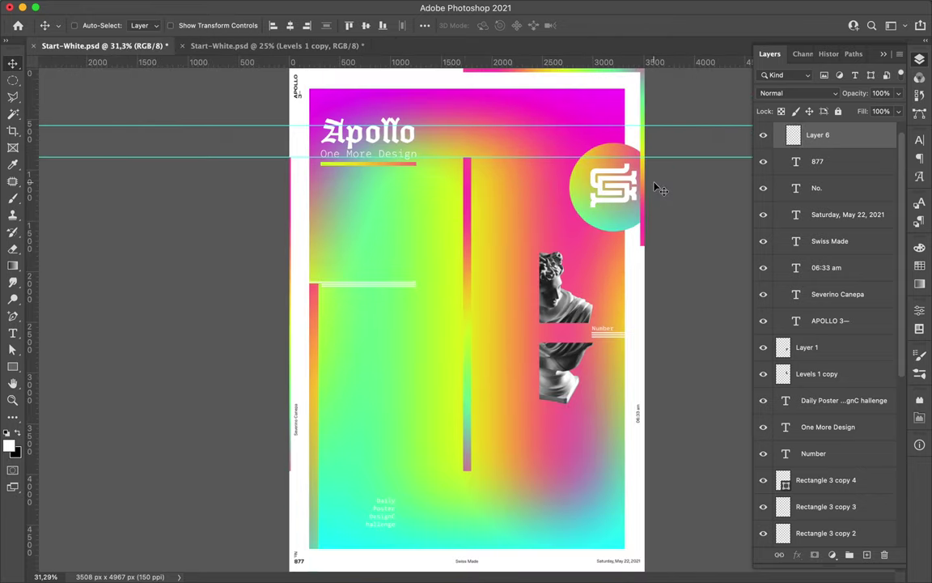
{"action": "left_click", "coordinate": [818, 374]}
Set the statue slices' blend mode to Lighten and move them further right.
{"action": "left_click", "coordinate": [797, 94]}
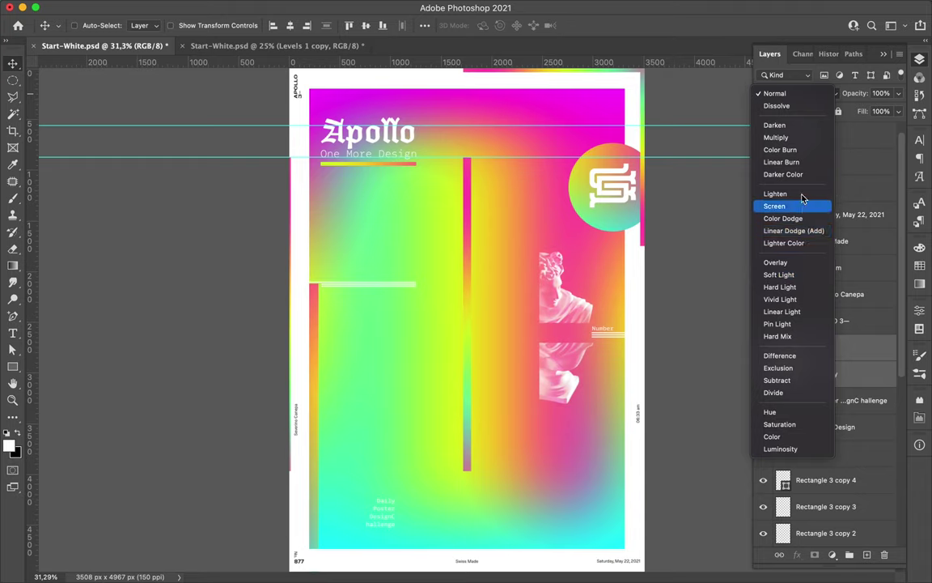
{"action": "left_click", "coordinate": [775, 193]}
{"action": "left_click_drag", "start_coordinate": [521, 311], "coordinate": [621, 308]}
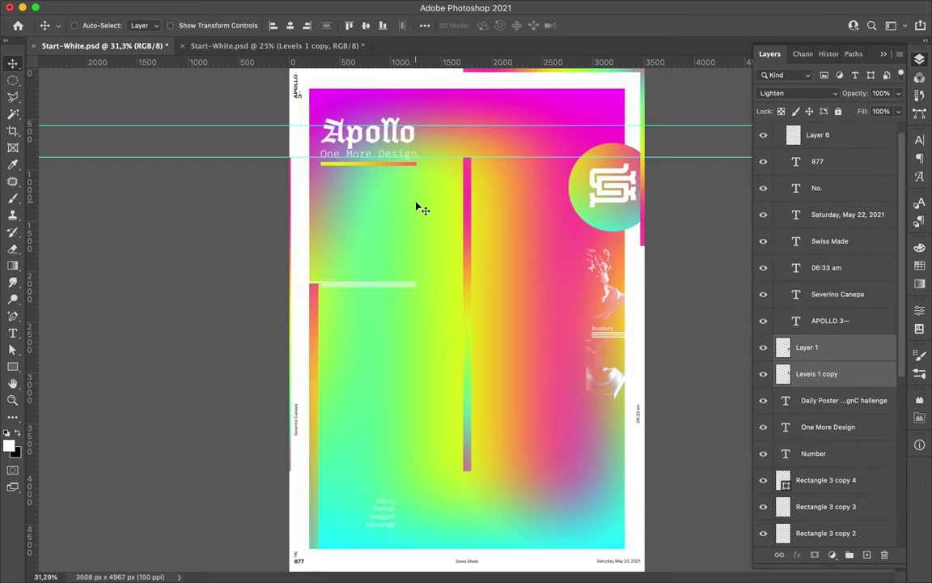
{"action": "scroll", "coordinate": [421, 209], "scroll_direction": "down", "scroll_amount": 1}
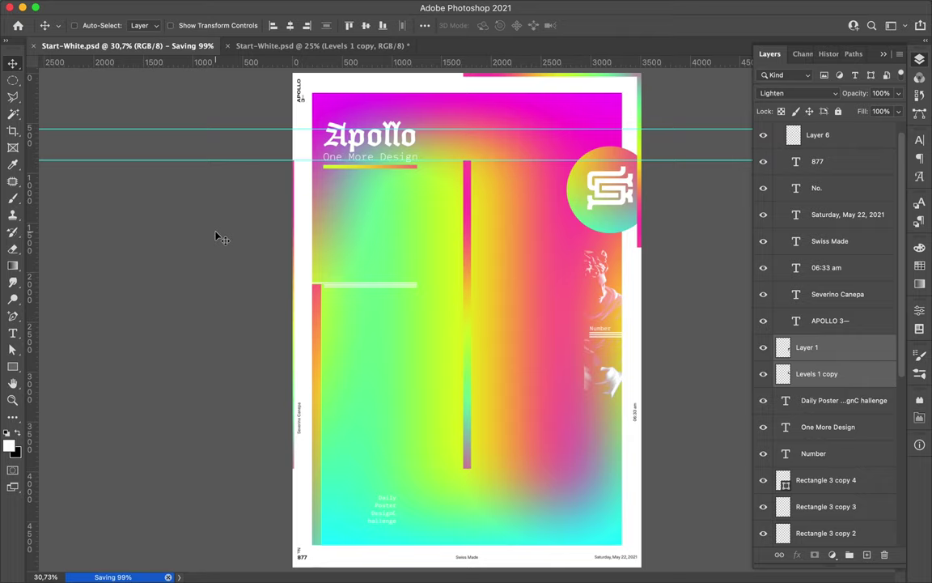
Select the Rectangle 2 copy gradient layer and choose the Smudge tool at 24% strength.
{"action": "left_click", "coordinate": [12, 281]}
{"action": "left_click", "coordinate": [56, 304]}
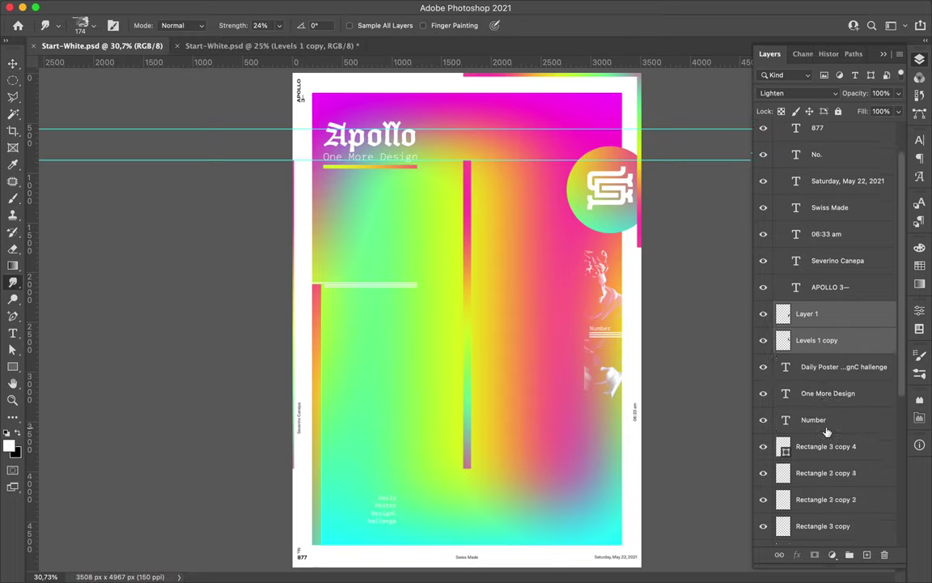
{"action": "scroll", "coordinate": [834, 405], "scroll_direction": "down", "scroll_amount": 5}
{"action": "left_click", "coordinate": [823, 506]}
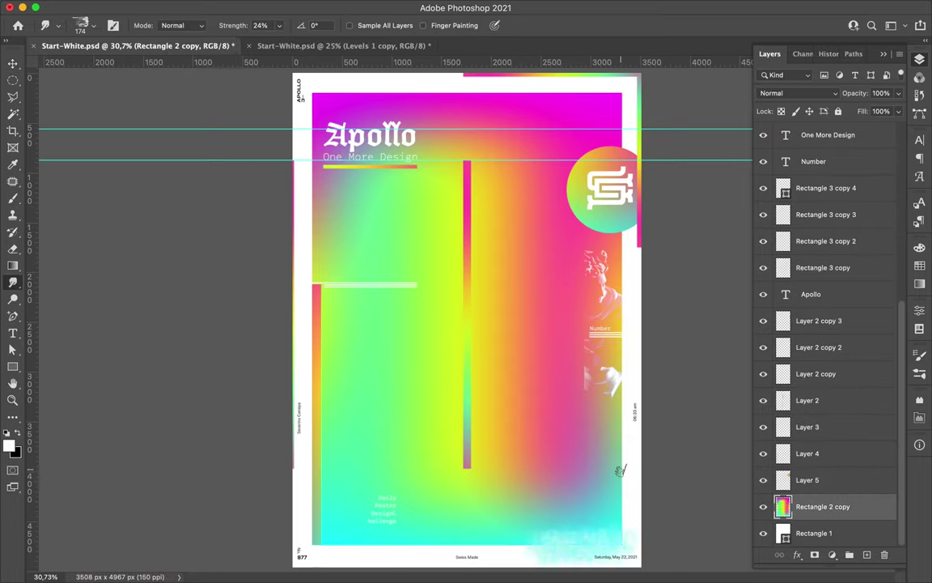
{"action": "left_click", "coordinate": [12, 299]}
{"action": "left_click", "coordinate": [56, 298]}
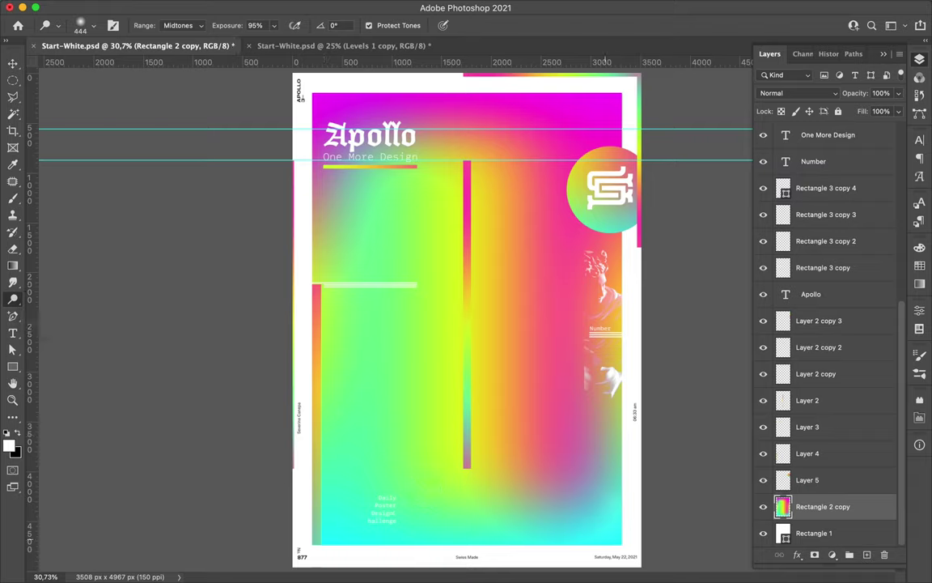
{"action": "left_click", "coordinate": [13, 299]}
{"action": "left_click", "coordinate": [56, 281]}
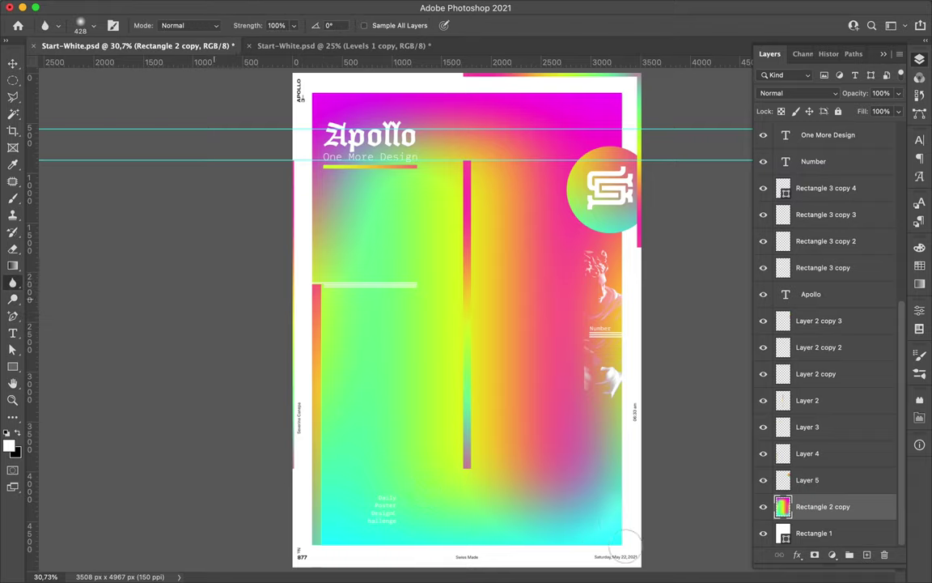
{"action": "left_click", "coordinate": [12, 282]}
{"action": "left_click", "coordinate": [56, 304]}
Set the smudge brush size, roughen the rectangle's left and bottom edges, and save.
{"action": "right_click", "coordinate": [626, 546]}
{"action": "key", "text": "Escape"}
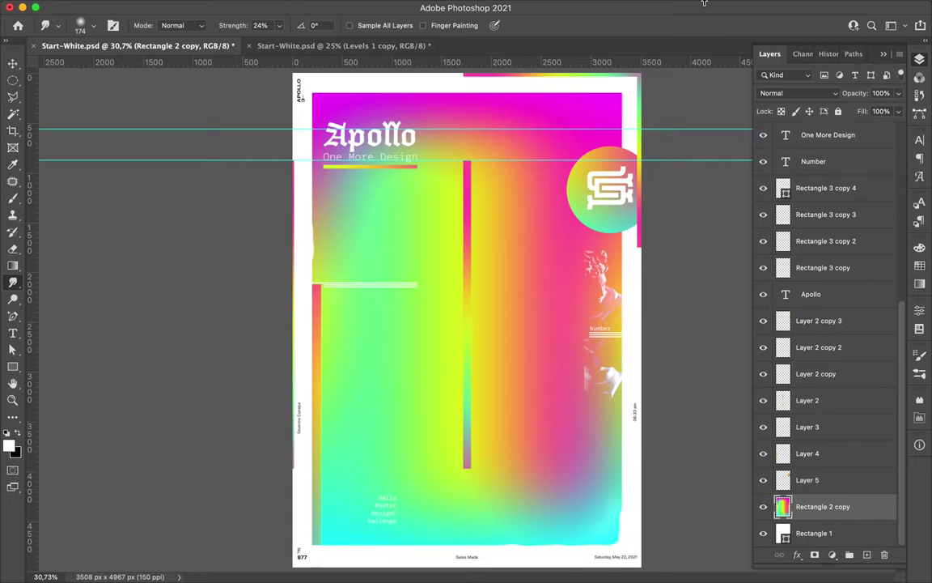
{"action": "key", "text": "ctrl+s"}
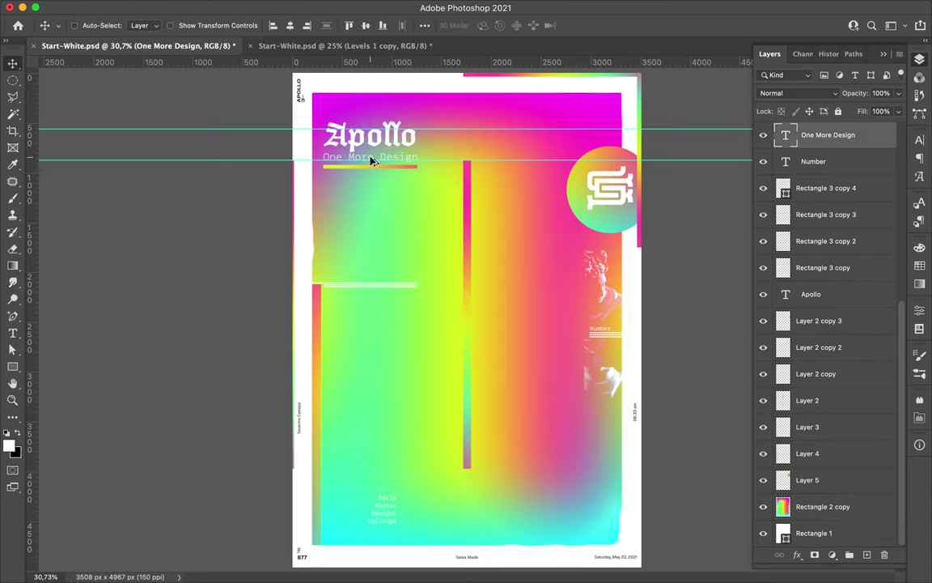
Stack six APL copies beside the bust and place a Black-weight, 4000-tracked APL row at the bottom.
{"action": "left_click_drag", "start_coordinate": [531, 337], "coordinate": [531, 348]}
{"action": "left_click", "coordinate": [877, 159]}
{"action": "left_click", "coordinate": [879, 212]}
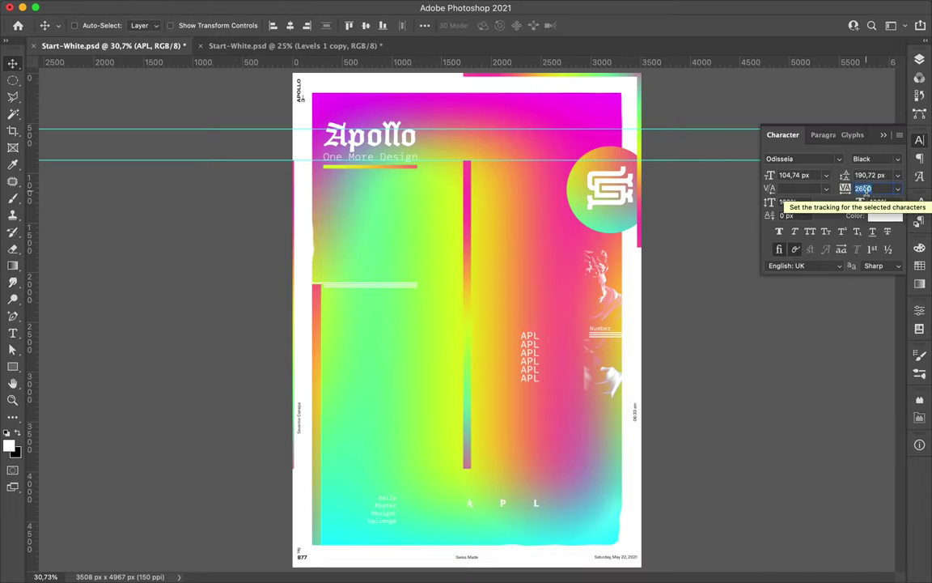
{"action": "mouse_move", "coordinate": [621, 507]}
{"action": "left_mouse_down"}
{"action": "mouse_move", "coordinate": [538, 507]}
{"action": "mouse_move", "coordinate": [528, 522]}
{"action": "left_mouse_up"}
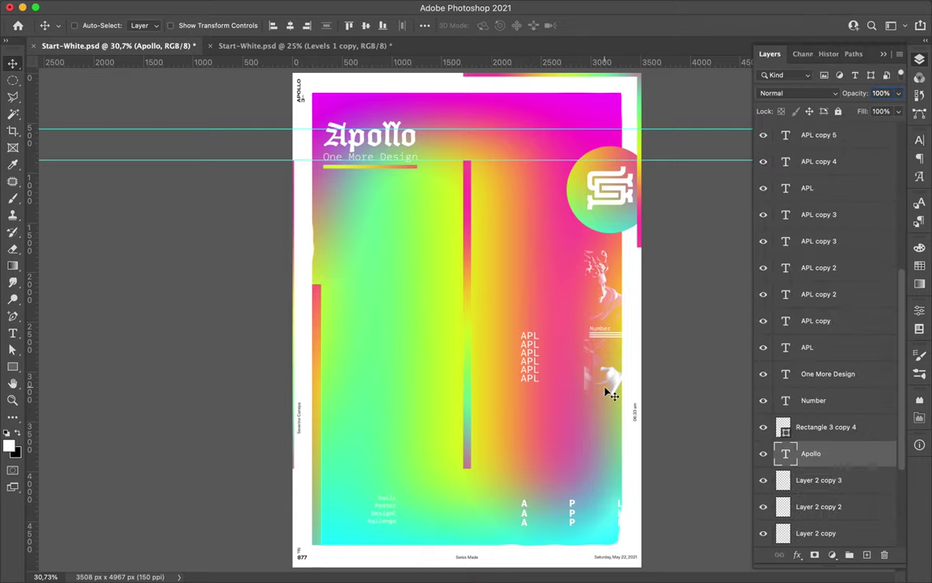